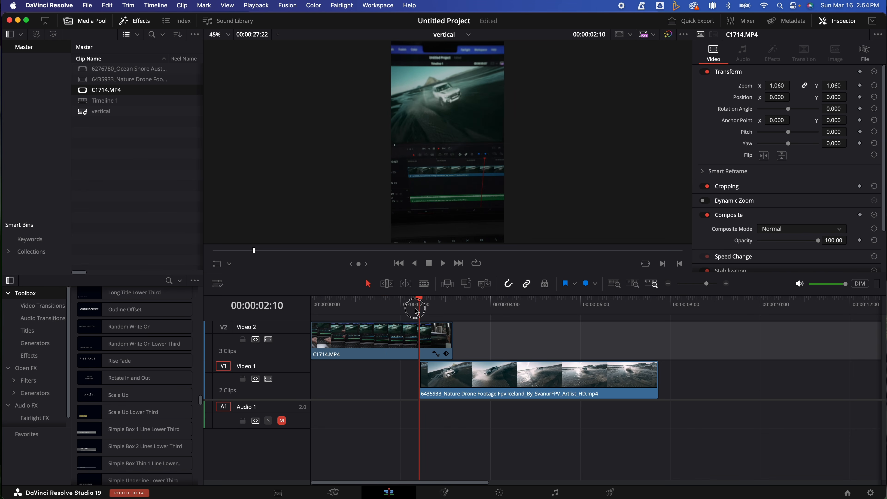
# - Split the C1714.MP4 clip on Video 2 at 00:00:02:10, where the drone clip on Video 1 begins
pyautogui.press('Right')
pyautogui.press('Right')
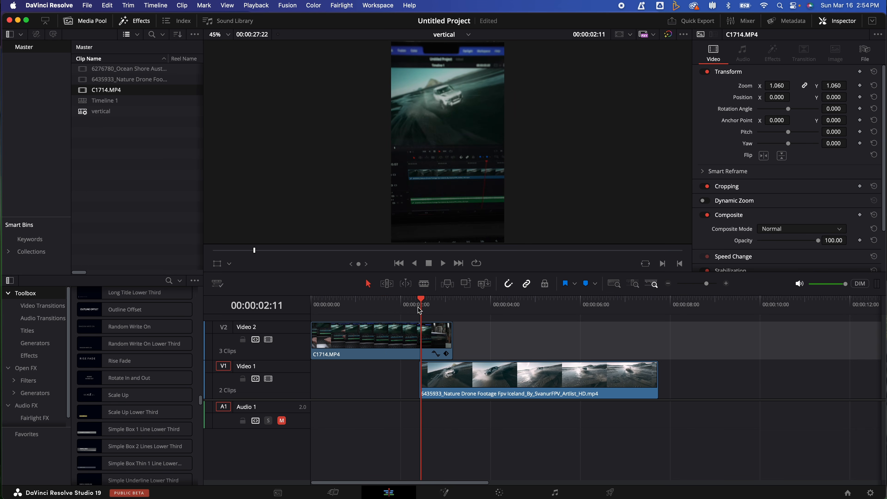
pyautogui.press('Left')
pyautogui.press('Left')
pyautogui.click(424, 346)
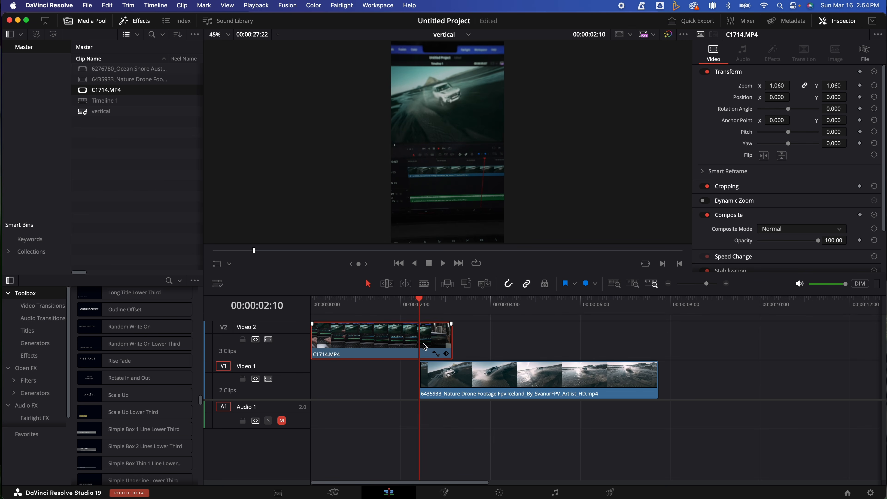
pyautogui.press('super+b')
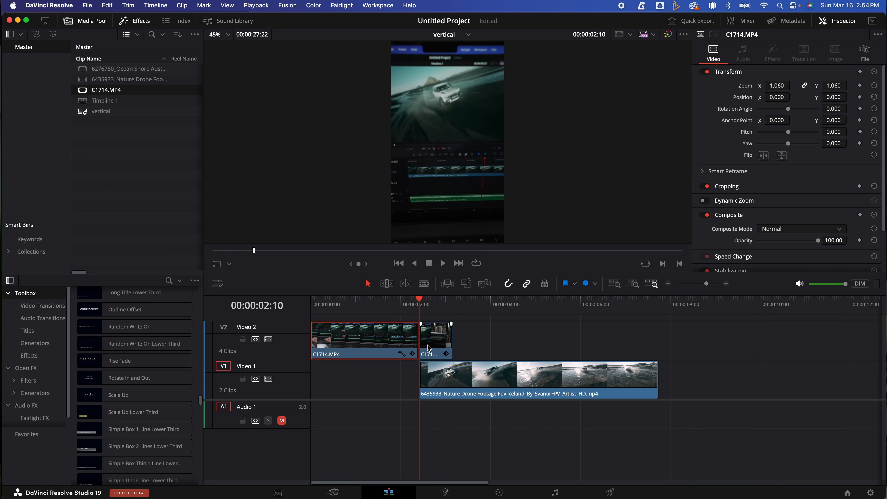
# - Trim the end of the short second C1714.MP4 piece on Video 2 back to 00:00:02:22
pyautogui.click(424, 284)
pyautogui.press('a')
pyautogui.click(449, 323)
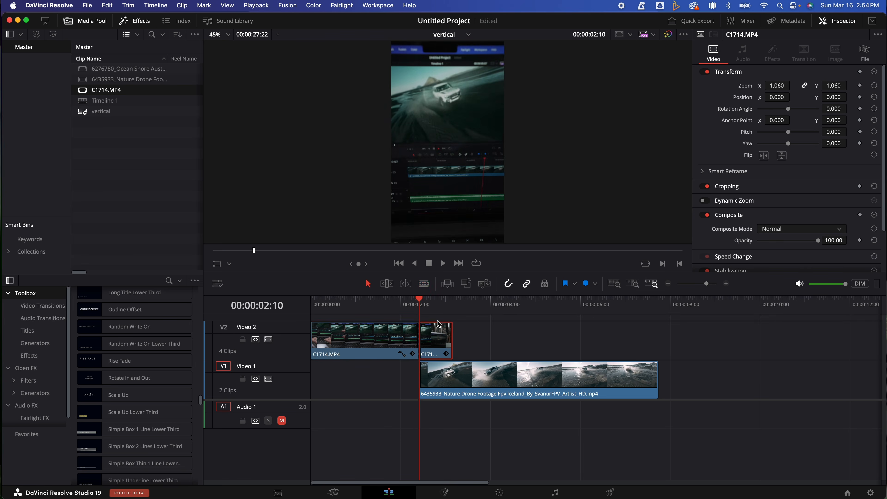
pyautogui.press('space')
pyautogui.press('space')
pyautogui.click(423, 304)
pyautogui.press('space')
pyautogui.press('space')
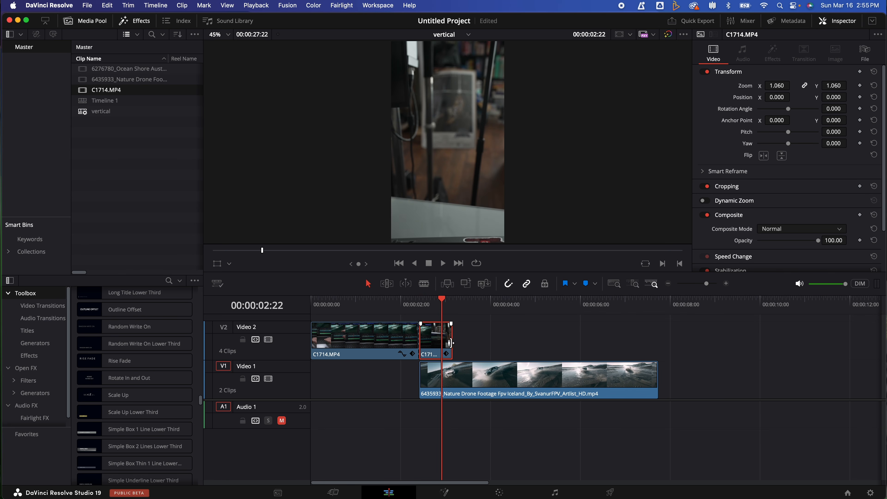
pyautogui.moveTo(449, 342); pyautogui.dragTo(441, 341)
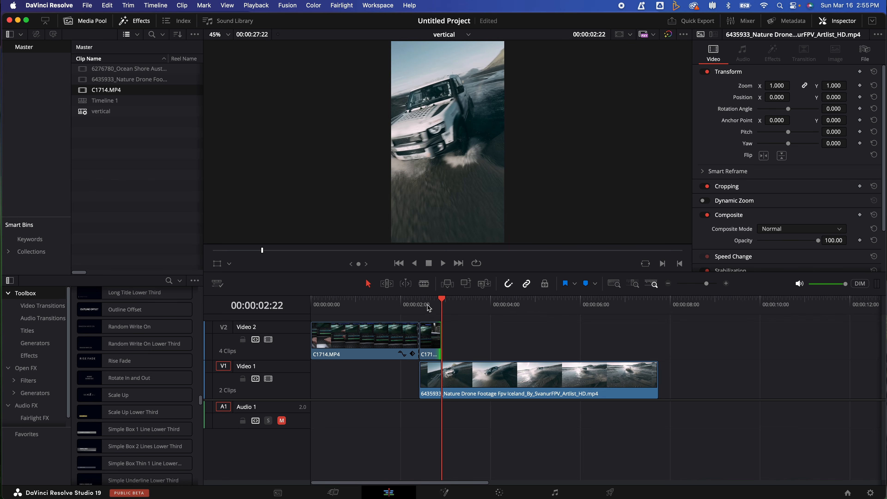
# - At 00:00:02:15, open the short clip on the Color page, add an alpha output and connect node 01's alpha to it
pyautogui.click(421, 304)
pyautogui.press('space')
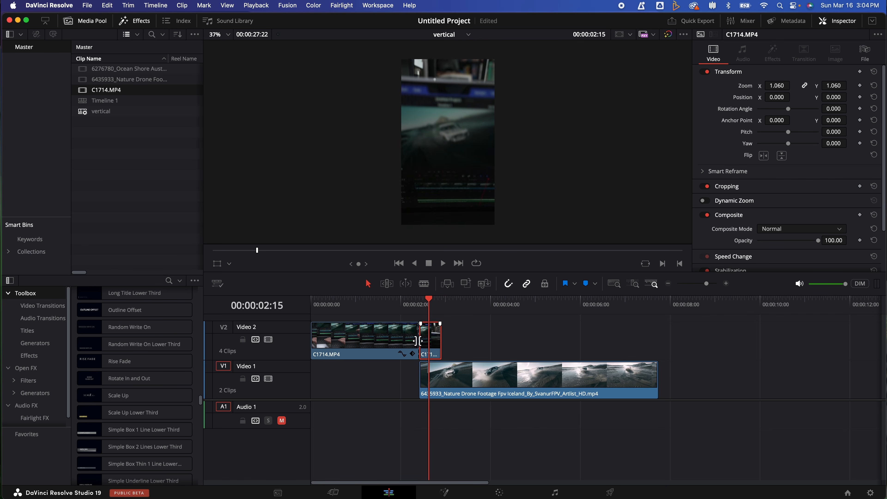
pyautogui.click(505, 492)
pyautogui.rightClick(672, 134)
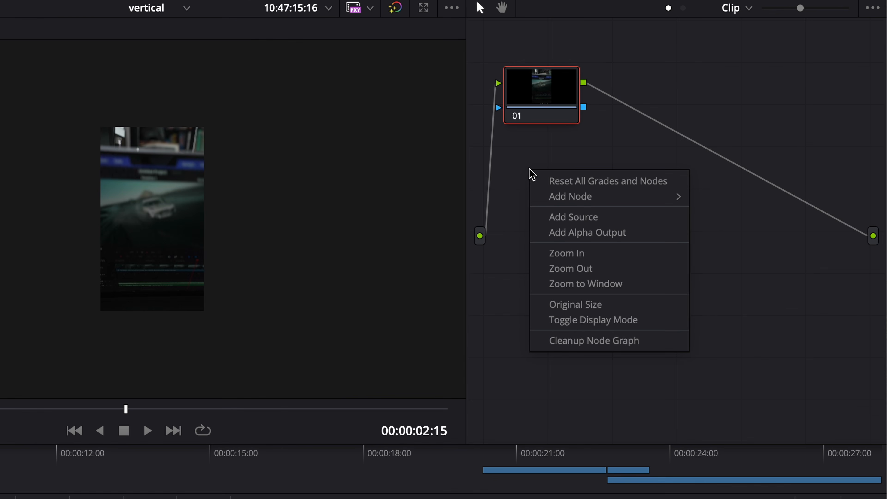
pyautogui.click(573, 233)
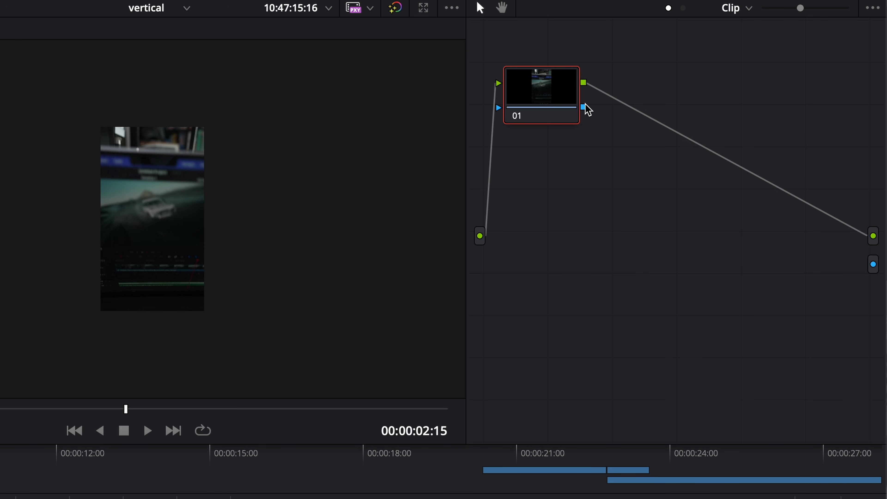
pyautogui.moveTo(584, 107); pyautogui.dragTo(874, 266)
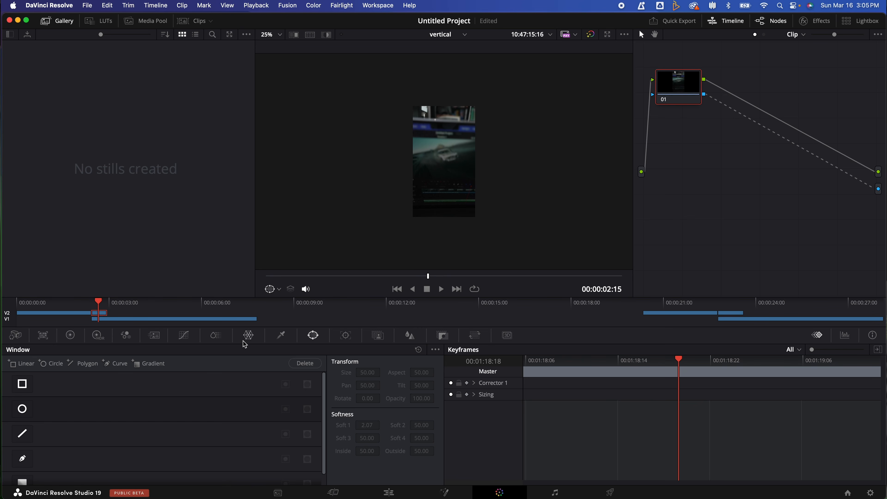
# - Activate a pen-drawn power window with Soft 1 at 1.04 and Outside softness at 0.86
pyautogui.click(24, 462)
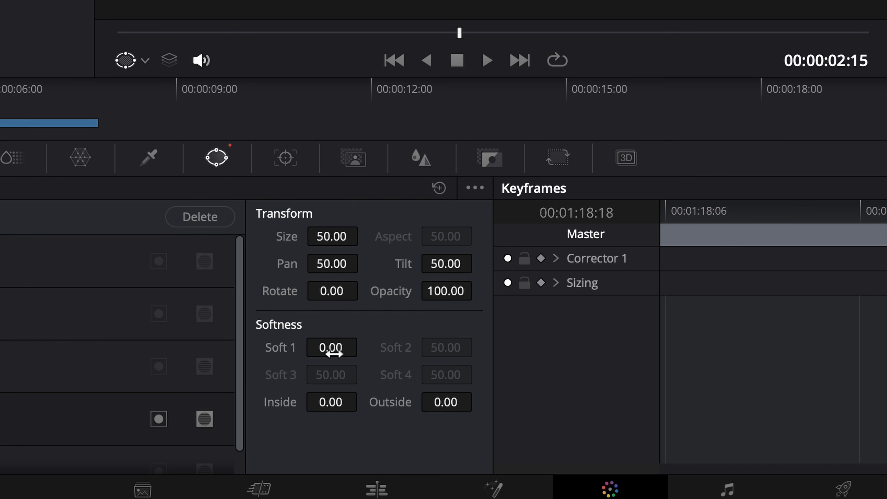
pyautogui.moveTo(367, 426); pyautogui.dragTo(393, 428)
pyautogui.moveTo(436, 403); pyautogui.dragTo(480, 404)
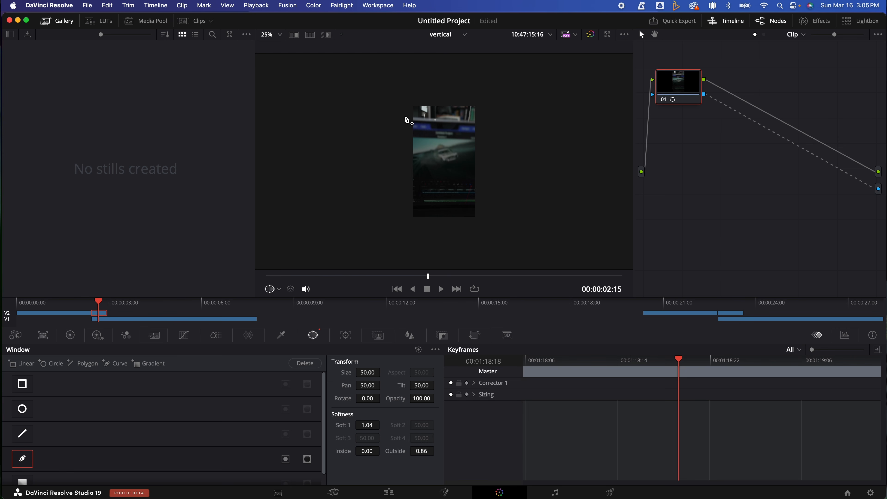
# - Draw a closed four-point window over the area above the monitor's upper edge and invert it
pyautogui.click(404, 117)
pyautogui.click(489, 123)
pyautogui.click(502, 71)
pyautogui.click(397, 64)
pyautogui.click(404, 118)
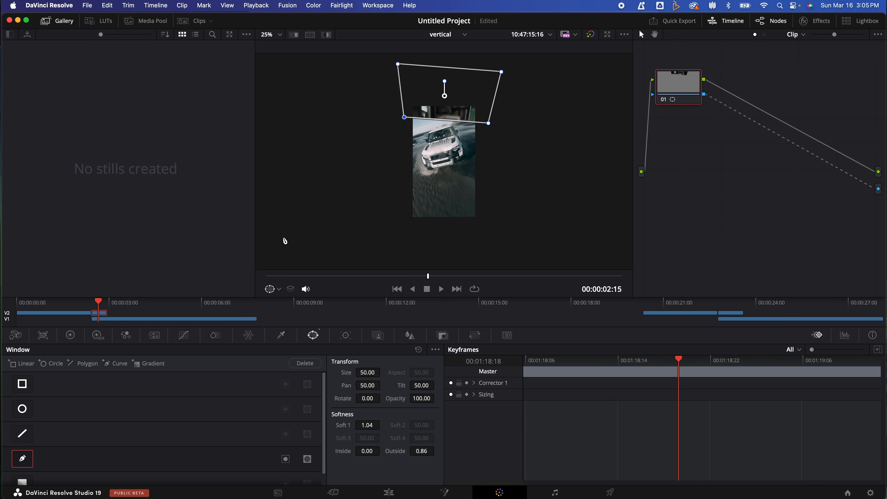
pyautogui.click(286, 460)
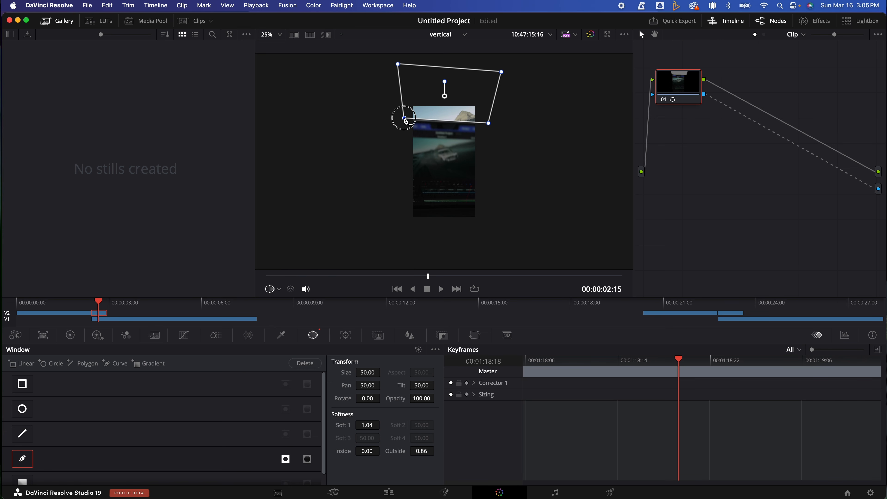
# - Set the window tracker to Frame mode and lower the window to follow the monitor's upper edge at 00:00:02:16 and 00:00:02:17
pyautogui.click(345, 336)
pyautogui.click(410, 368)
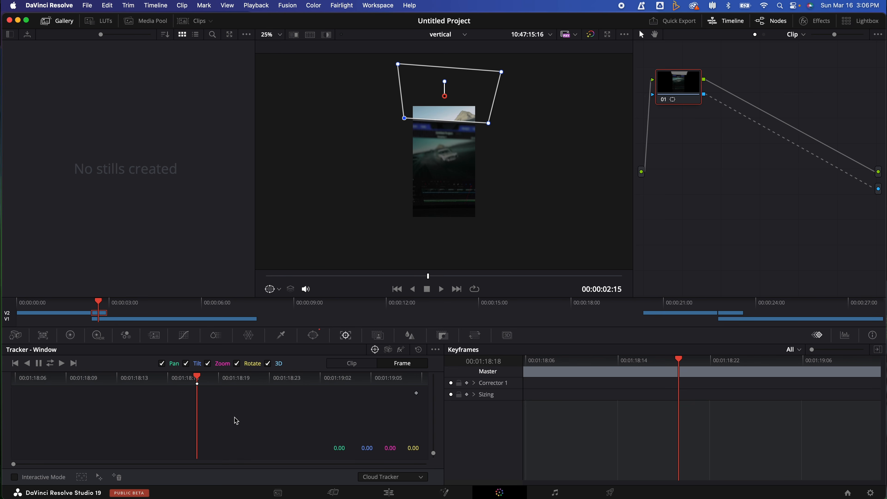
pyautogui.press('Right')
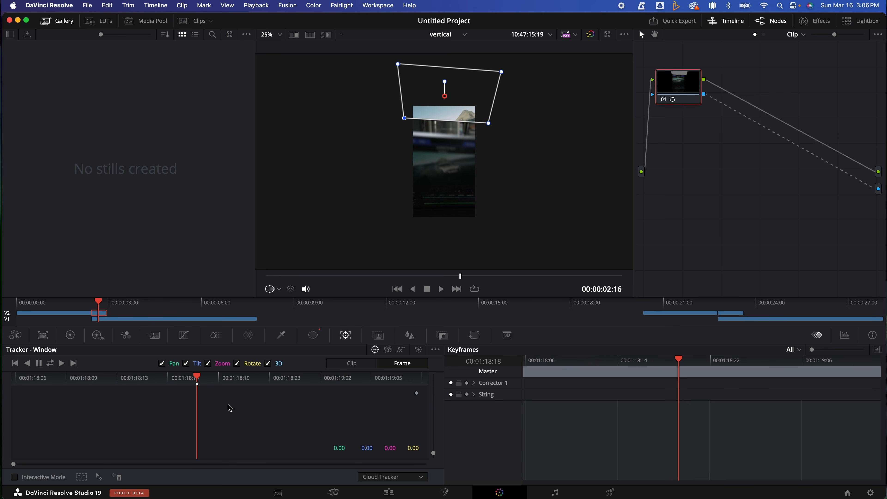
pyautogui.moveTo(447, 97); pyautogui.dragTo(443, 112)
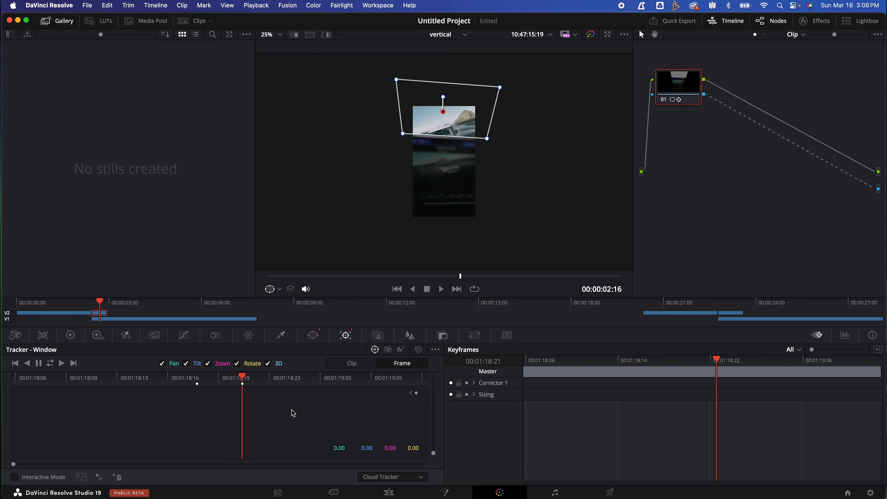
pyautogui.press('Right')
pyautogui.moveTo(443, 111); pyautogui.dragTo(444, 128)
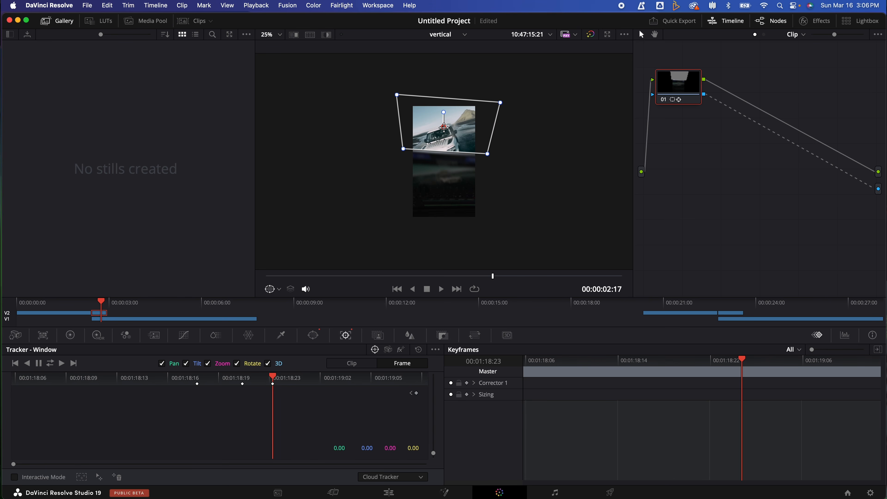
# - Lower and enlarge the window to follow the monitor's upper edge at 00:00:02:18 and to enclose the whole picture at 00:00:02:19
pyautogui.press('Right')
pyautogui.moveTo(444, 127); pyautogui.dragTo(443, 160)
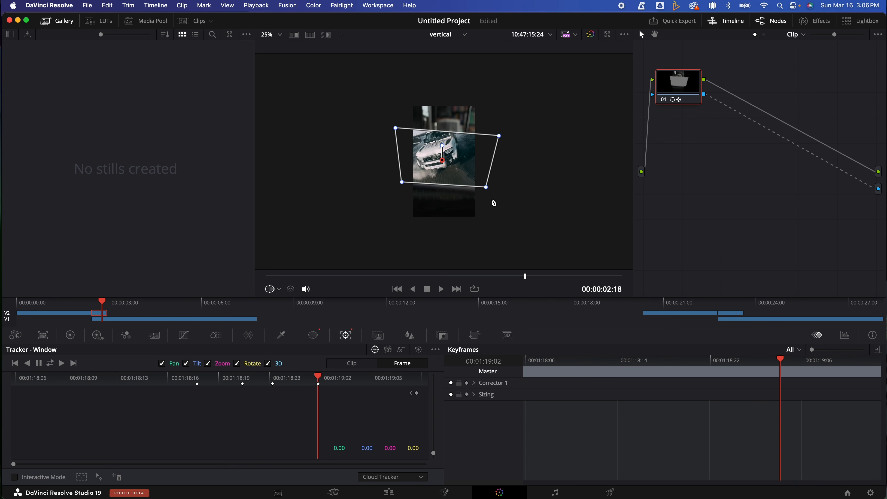
pyautogui.moveTo(488, 191); pyautogui.dragTo(488, 191)
pyautogui.moveTo(500, 136); pyautogui.dragTo(498, 67)
pyautogui.moveTo(397, 129); pyautogui.dragTo(393, 61)
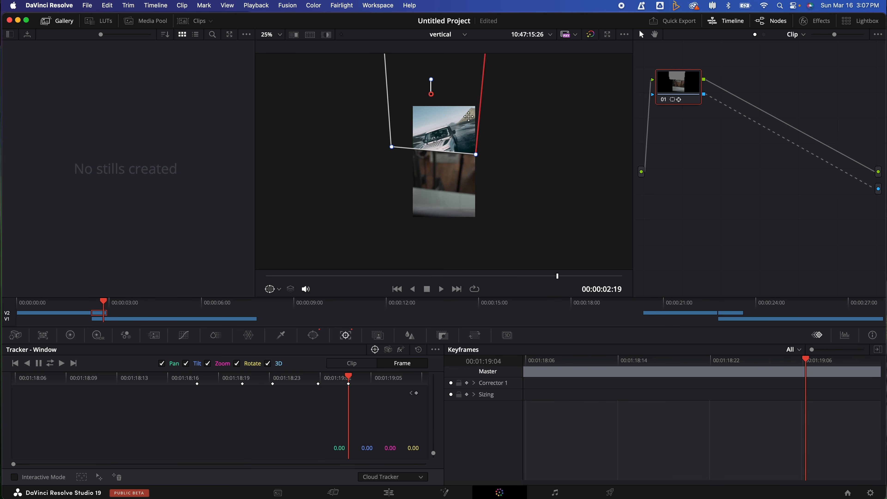
pyautogui.moveTo(435, 106); pyautogui.dragTo(437, 165)
pyautogui.moveTo(398, 219); pyautogui.dragTo(399, 226)
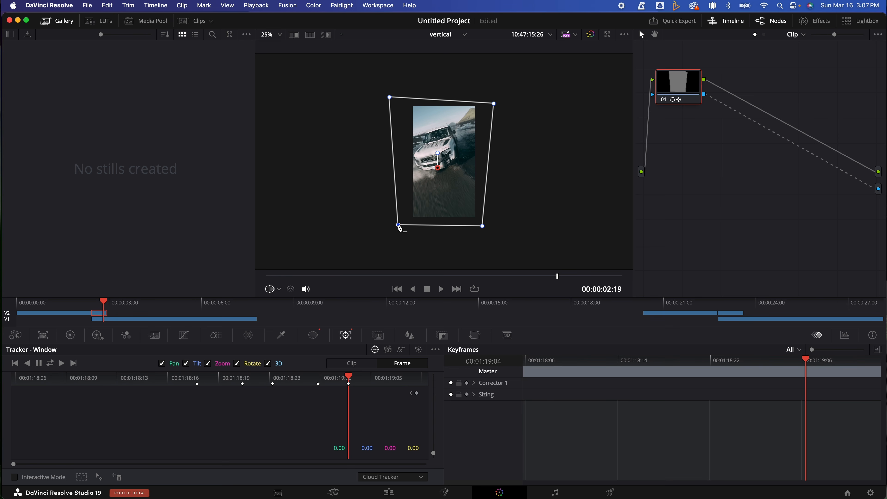
# - Go back to the first window keyframe and raise the window to follow the monitor's upper edge at 00:00:02:14 and 00:00:02:13
pyautogui.click(199, 379)
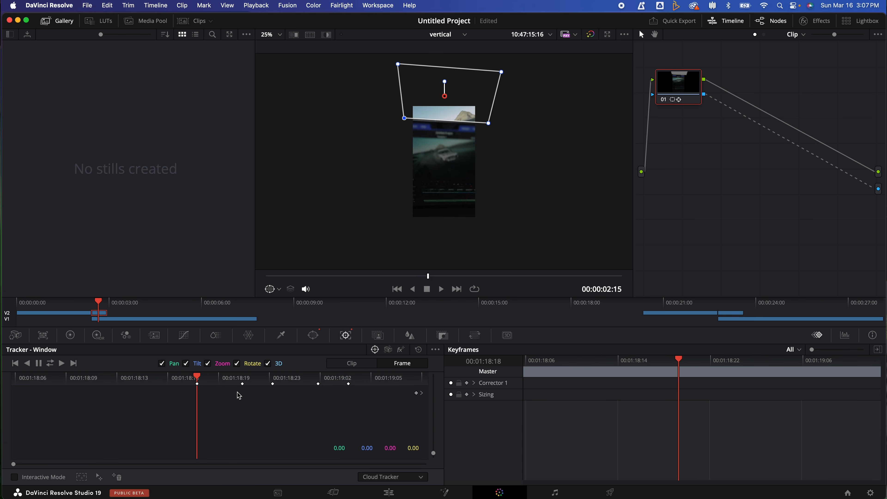
pyautogui.press('Left')
pyautogui.press('Left')
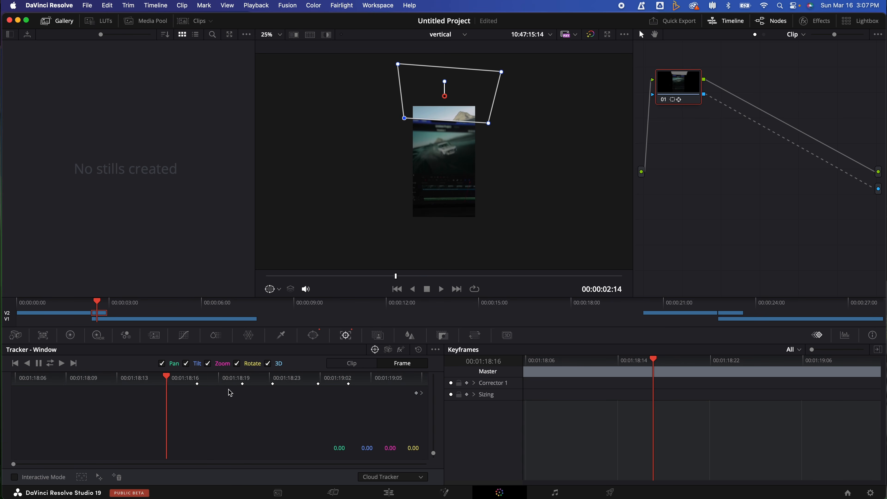
pyautogui.moveTo(445, 96); pyautogui.dragTo(402, 108)
pyautogui.press('Left')
pyautogui.press('Left')
pyautogui.press('Left')
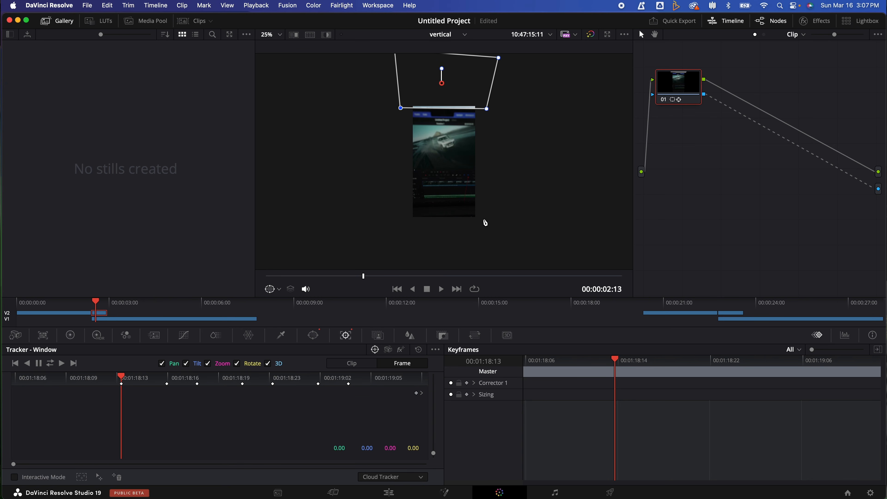
# - Adjust the window at 00:00:02:12 and place it completely above the picture at 00:00:02:11
pyautogui.press('Left')
pyautogui.press('Left')
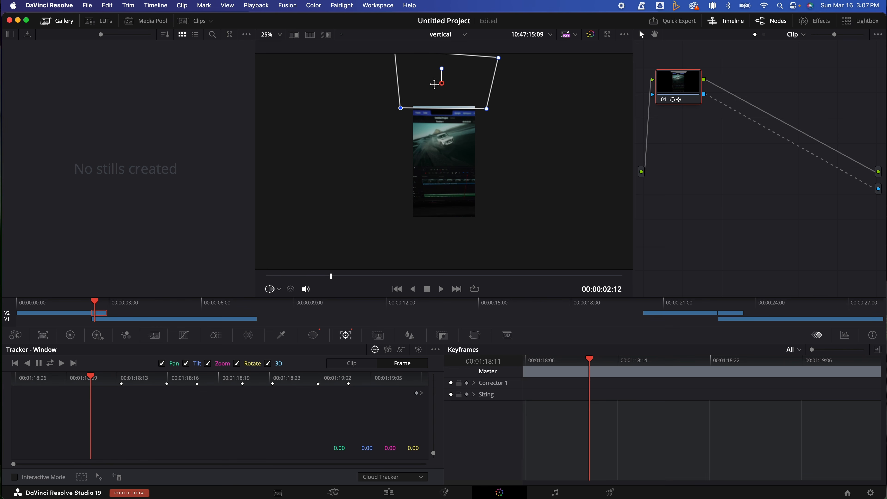
pyautogui.moveTo(441, 83); pyautogui.dragTo(442, 82)
pyautogui.press('Left')
pyautogui.press('Left')
pyautogui.press('Left')
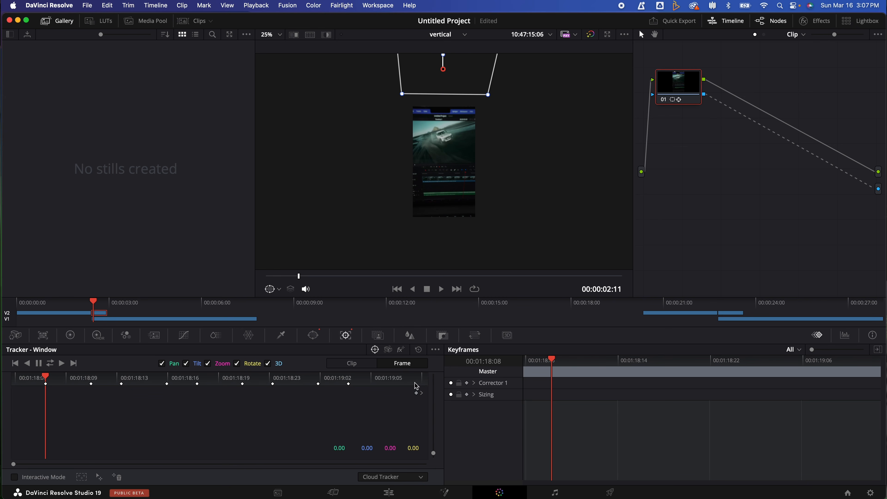
# - Return to the Edit page and play the masked transition into the car footage several times
pyautogui.click(401, 494)
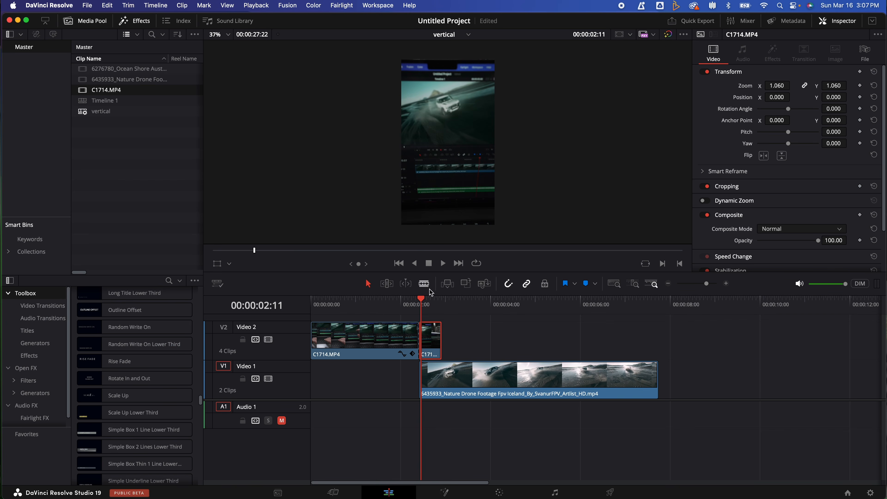
pyautogui.press('space')
pyautogui.press('space')
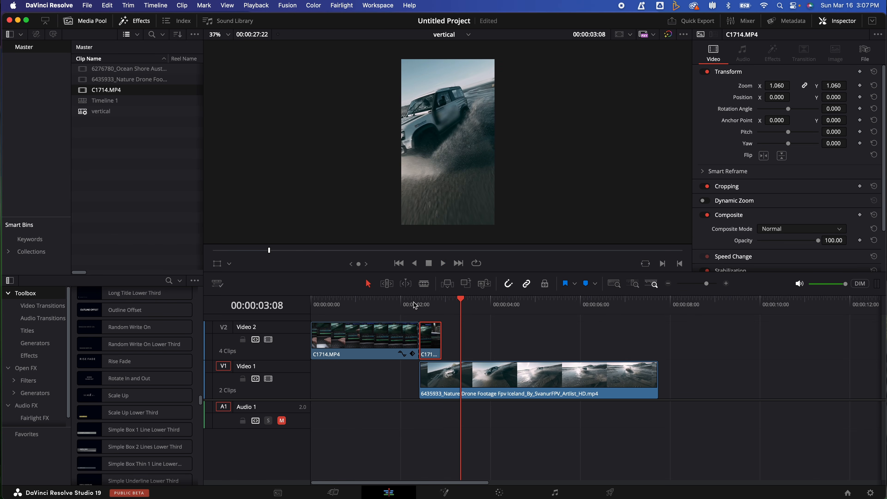
pyautogui.click(414, 301)
pyautogui.press('space')
pyautogui.press('space')
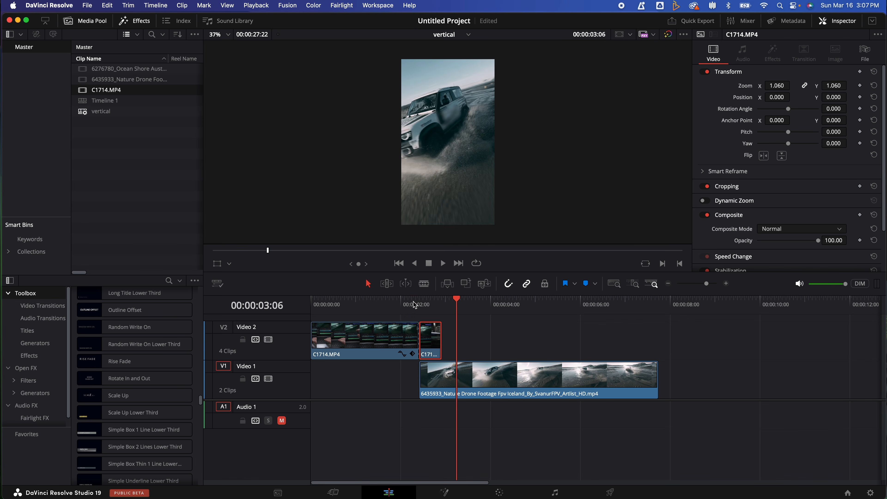
pyautogui.click(414, 304)
pyautogui.press('space')
pyautogui.press('space')
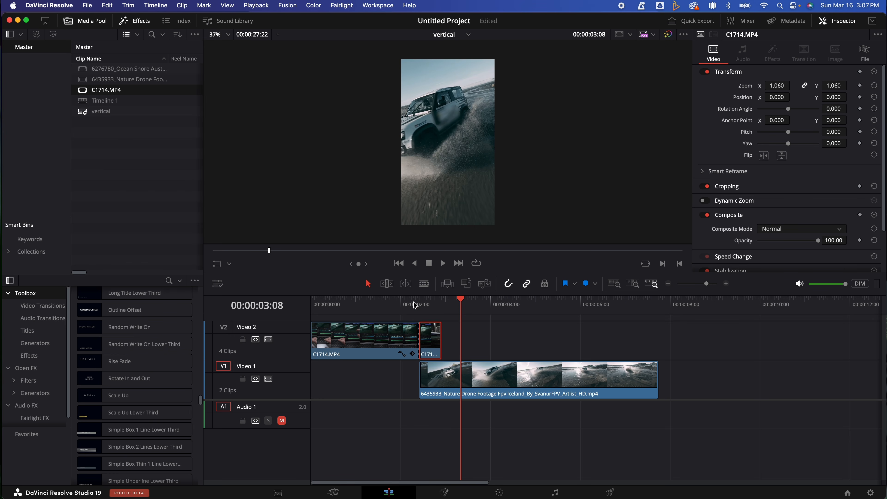
pyautogui.click(415, 304)
pyautogui.press('space')
pyautogui.press('space')
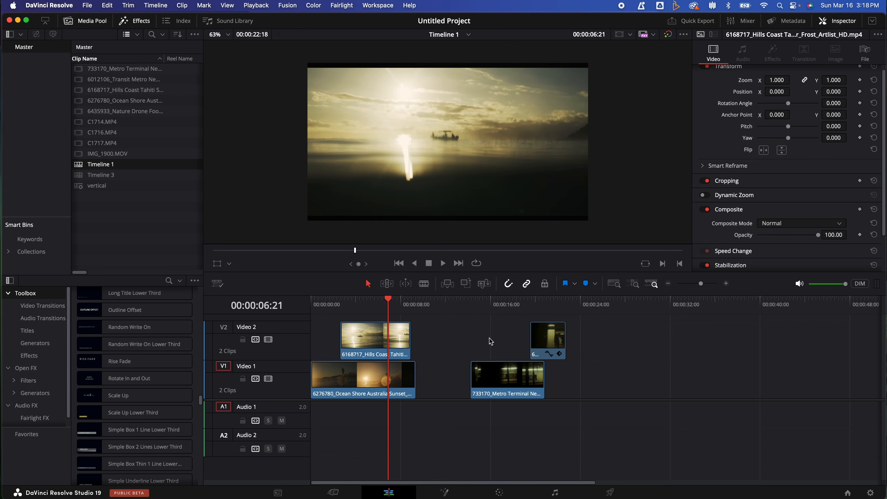
# - In Timeline 1, play the Hills Coast Tahiti clip on Video 2 from its beginning
pyautogui.moveTo(395, 316); pyautogui.dragTo(342, 310)
pyautogui.press('space')
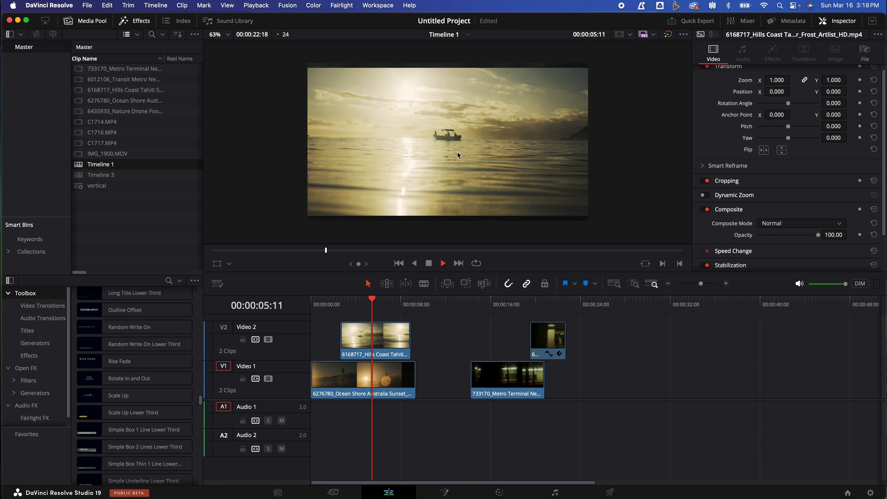
pyautogui.press('space')
# - Play the Ocean Shore clip from its start with the Hills Coast Tahiti clip moved temporarily out of the way
pyautogui.moveTo(350, 340); pyautogui.dragTo(438, 340)
pyautogui.moveTo(344, 304); pyautogui.dragTo(310, 303)
pyautogui.press('space')
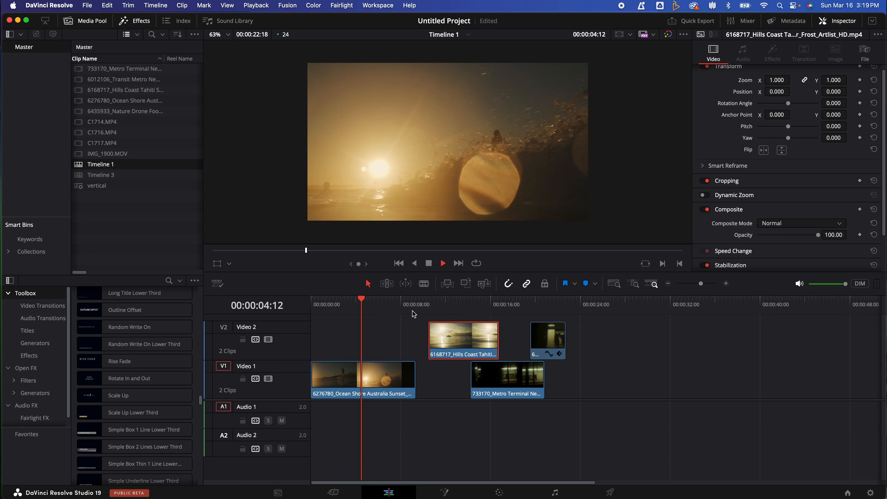
pyautogui.press('space')
pyautogui.moveTo(466, 342); pyautogui.dragTo(374, 342)
# - Play the metro footage from near the start of the Metro Terminal clip on Video 1
pyautogui.moveTo(475, 307)
pyautogui.mouseDown()
pyautogui.moveTo(496, 313)
pyautogui.moveTo(474, 311)
pyautogui.mouseUp()
pyautogui.press('space')
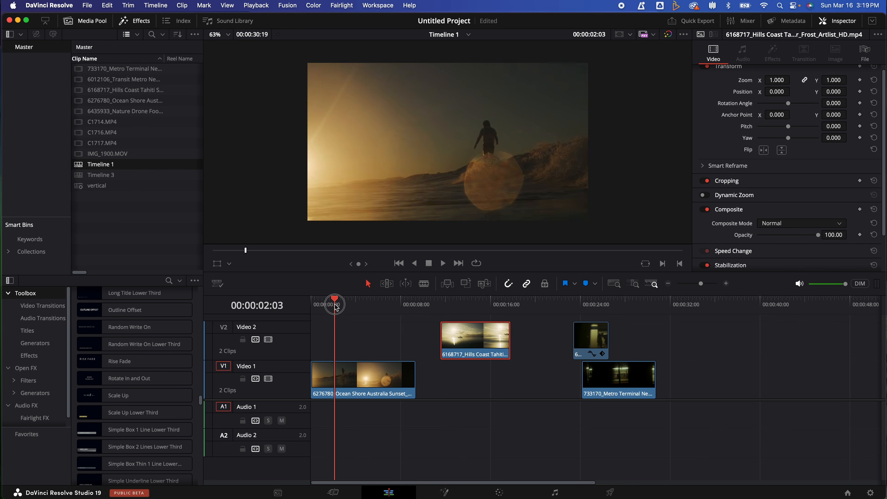
# - Trim the beginning off the Ocean Shore clip on Video 1 and keep the shortened clip at the start of the timeline
pyautogui.moveTo(336, 307)
pyautogui.mouseDown()
pyautogui.moveTo(357, 307)
pyautogui.moveTo(345, 309)
pyautogui.mouseUp()
pyautogui.moveTo(315, 383)
pyautogui.mouseDown()
pyautogui.moveTo(345, 382)
pyautogui.moveTo(328, 380)
pyautogui.mouseUp()
pyautogui.moveTo(326, 312)
pyautogui.mouseDown()
pyautogui.moveTo(332, 308)
pyautogui.moveTo(321, 308)
pyautogui.mouseUp()
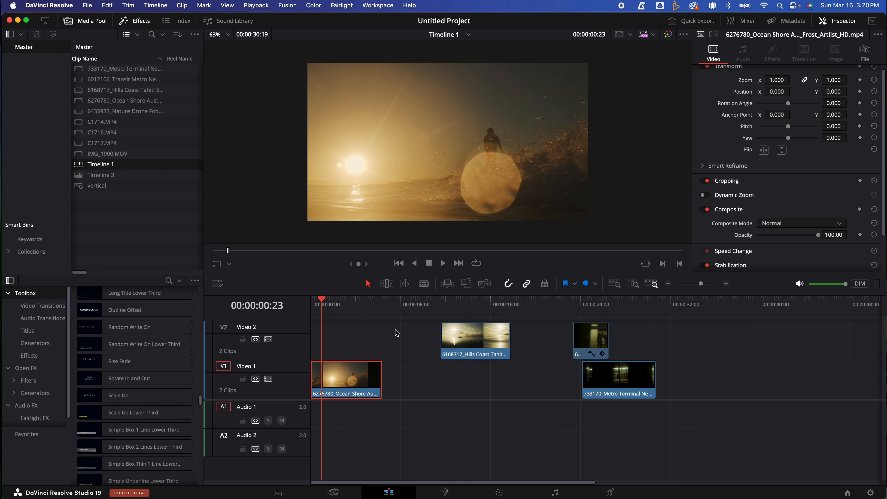
# - Play the Ocean Shore clip until the picture turns dark and trim its end to 00:00:02:19
pyautogui.press('space')
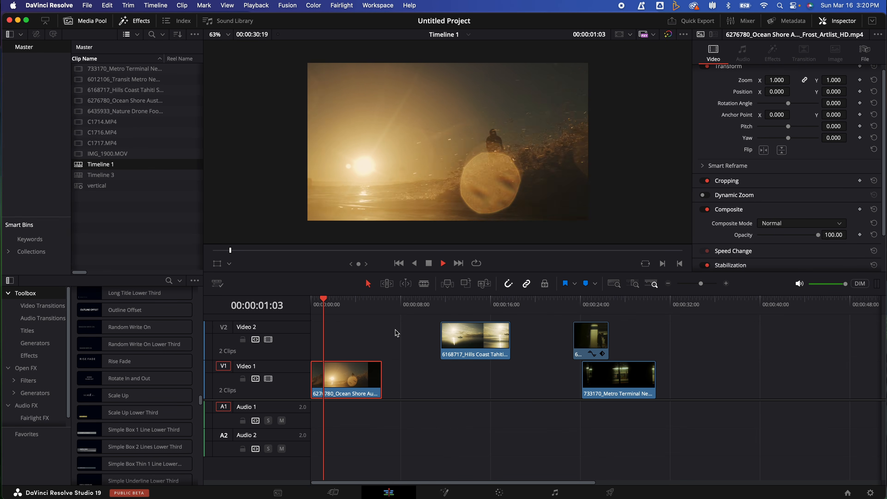
pyautogui.press('space')
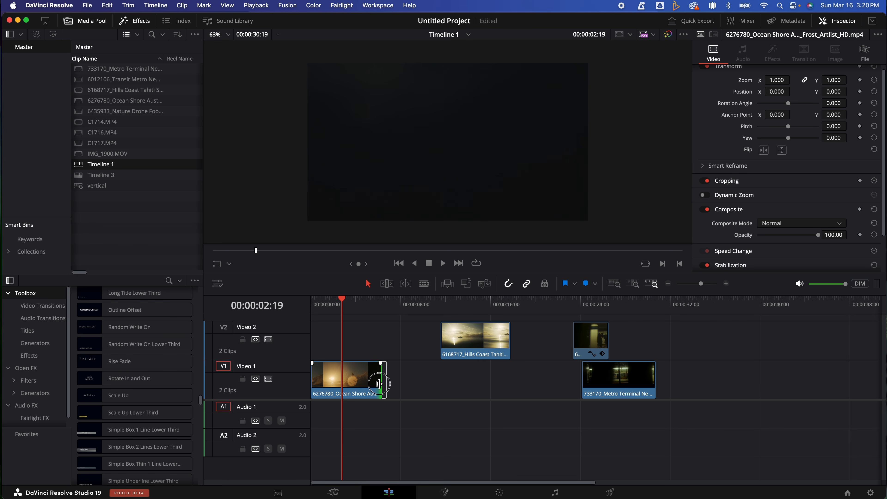
pyautogui.moveTo(378, 383); pyautogui.dragTo(341, 378)
# - Play the Hills Coast Tahiti clip through and move it on Video 2 to start where the Ocean Shore clip ends
pyautogui.click(446, 312)
pyautogui.press('space')
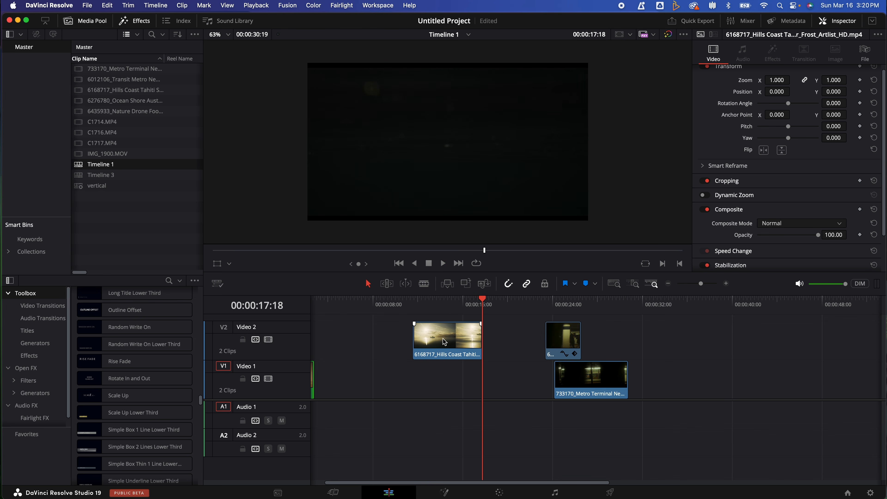
pyautogui.moveTo(446, 341); pyautogui.dragTo(366, 344)
# - Reverse the Hills Coast Tahiti clip at -100% speed with the retime controls and close the controls
pyautogui.rightClick(383, 338)
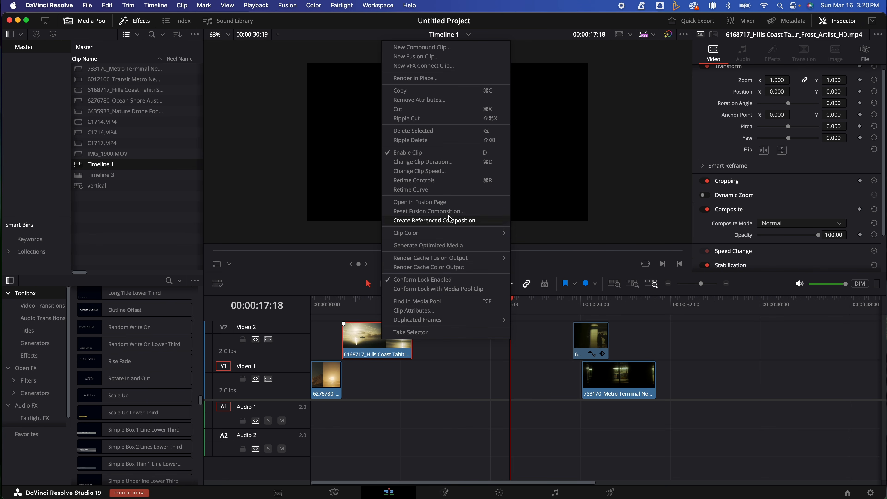
pyautogui.click(441, 180)
pyautogui.click(383, 359)
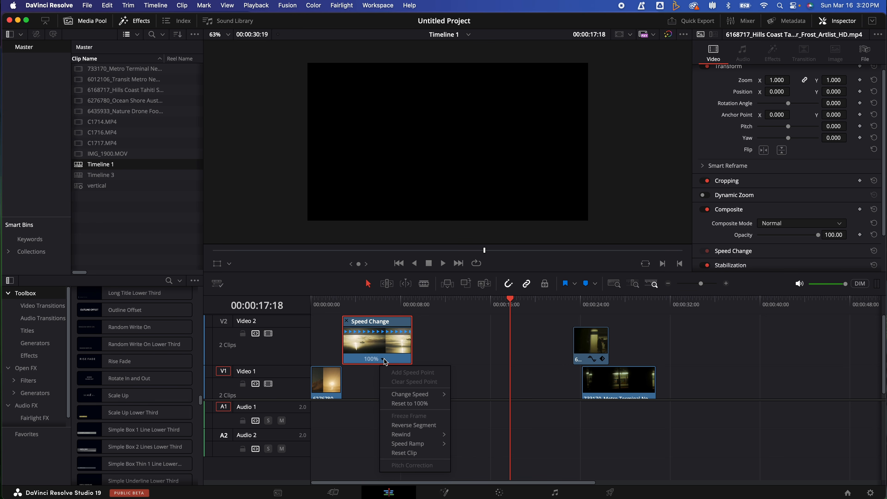
pyautogui.click(412, 424)
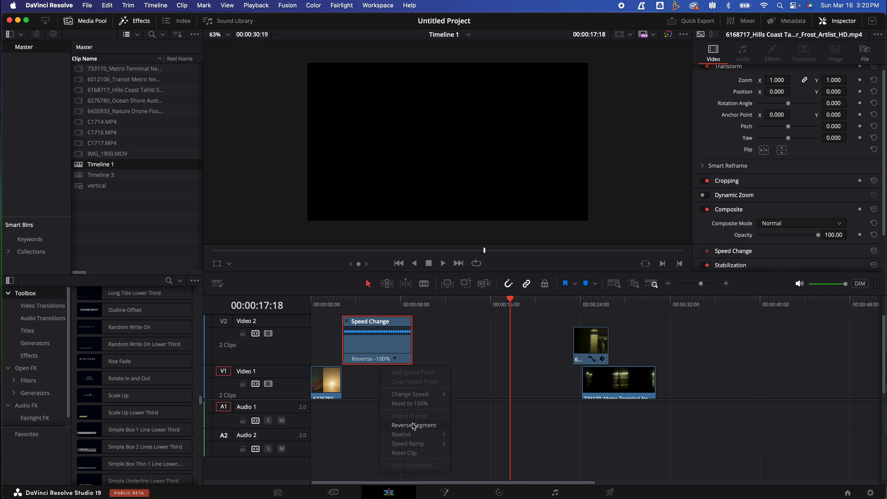
pyautogui.click(346, 318)
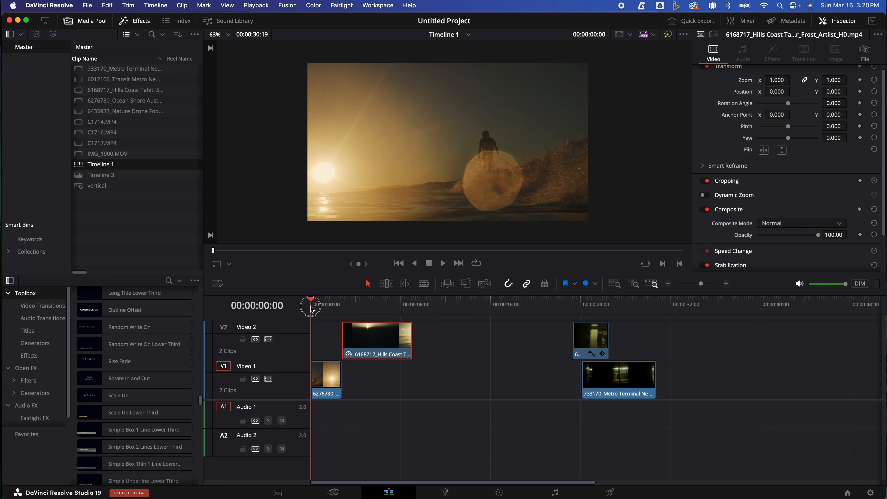
# - Play the sequence from the Ocean Shore clip into the reversed Hills Coast Tahiti clip and replay the cut between them
pyautogui.press('space')
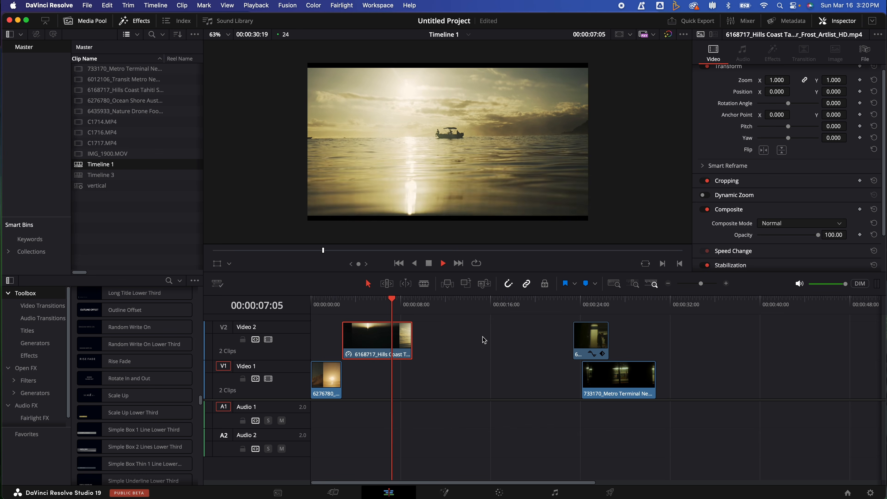
pyautogui.press('space')
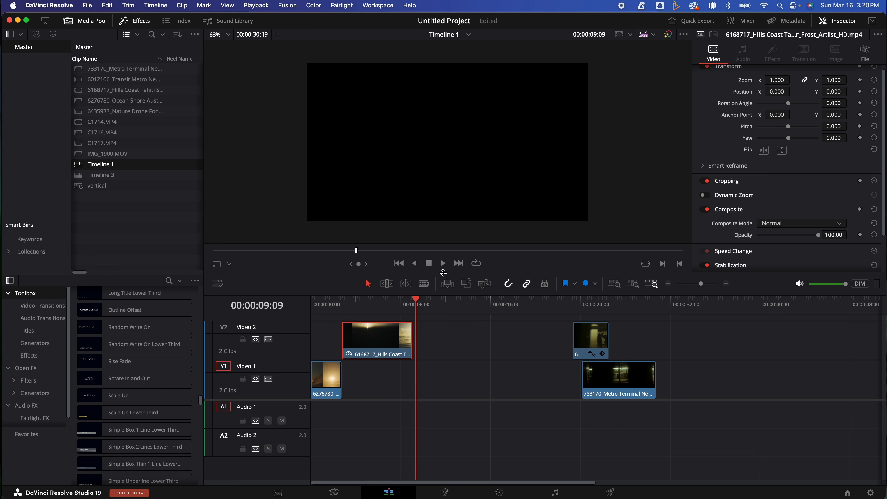
pyautogui.click(337, 302)
pyautogui.press('space')
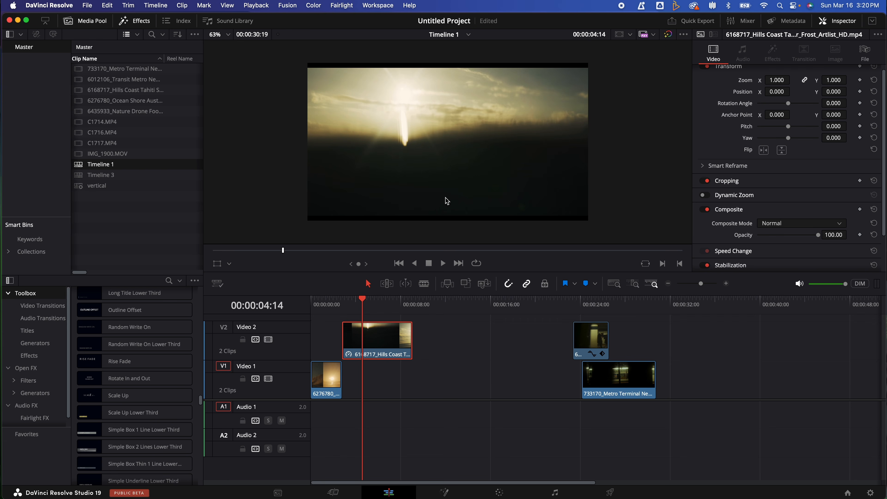
# - Try darkening the Hills Coast Tahiti clip's shadows at 00:00:03:07 with a custom curve point, remove the point and return to editing
pyautogui.click(349, 302)
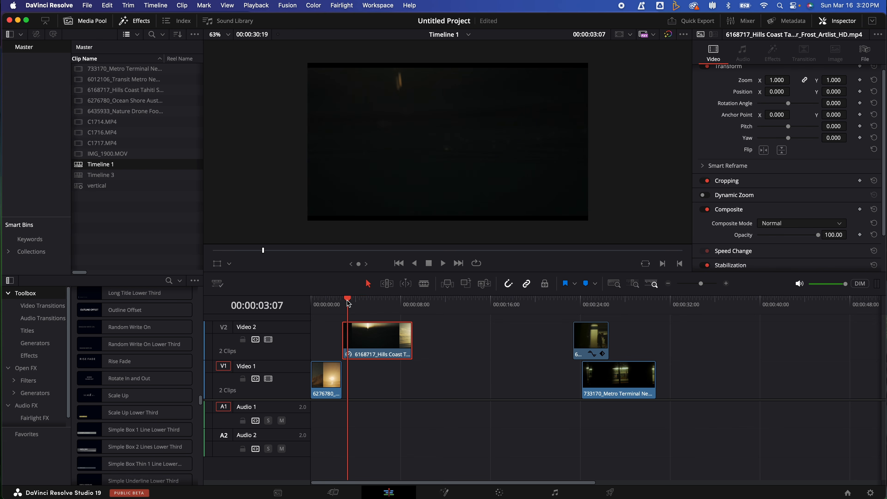
pyautogui.click(499, 492)
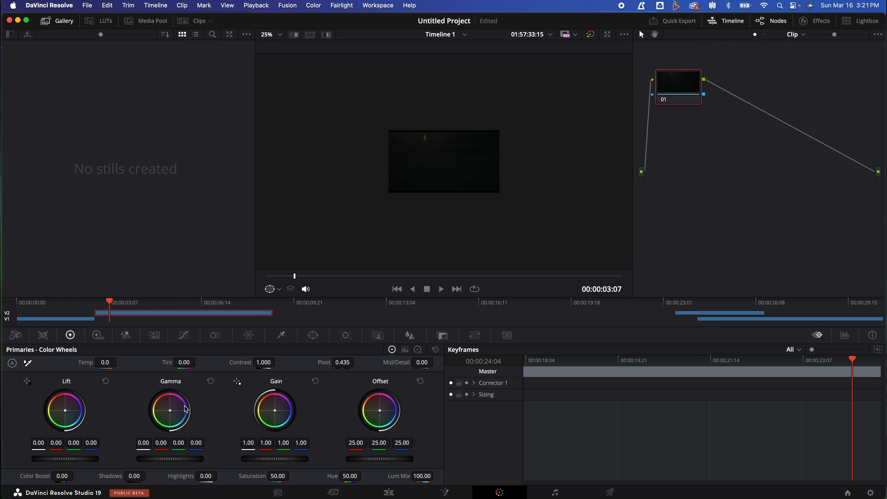
pyautogui.click(185, 340)
pyautogui.moveTo(81, 452); pyautogui.dragTo(89, 458)
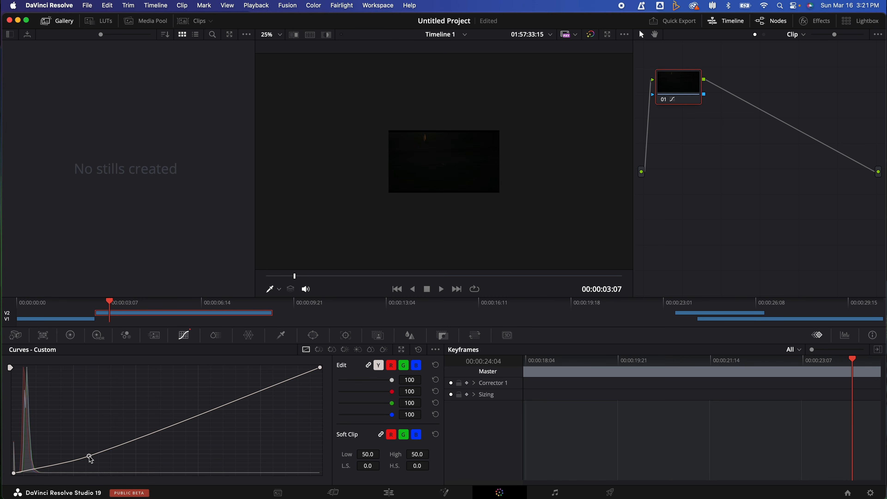
pyautogui.rightClick(90, 457)
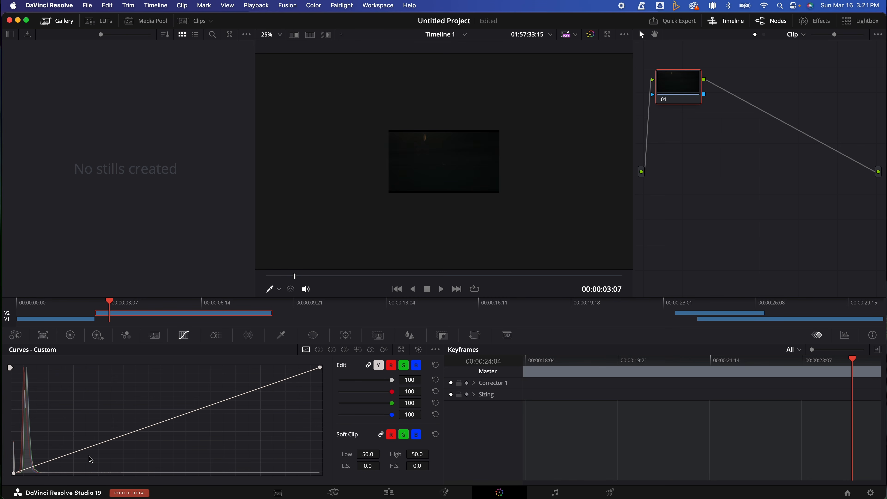
pyautogui.click(390, 495)
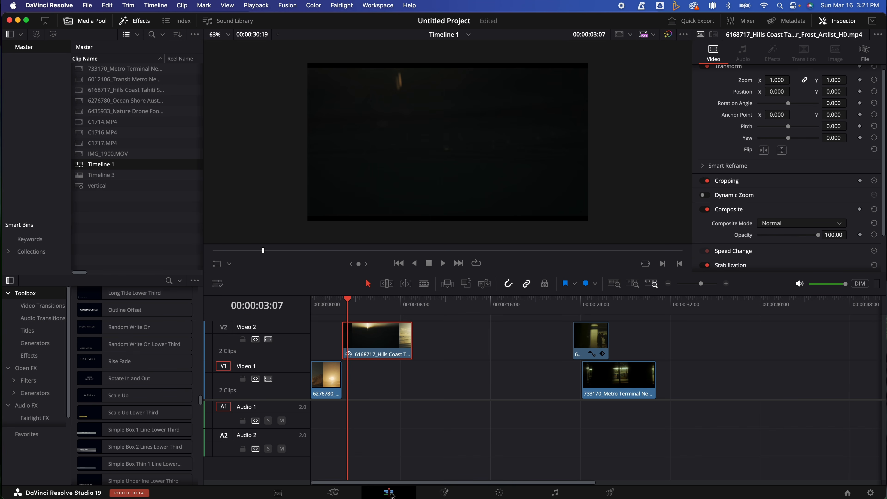
# - Separate the two metro clips, moving the Metro Terminal clip earlier on Video 1, and trim its end to where the picture goes black
pyautogui.moveTo(591, 336); pyautogui.dragTo(700, 336)
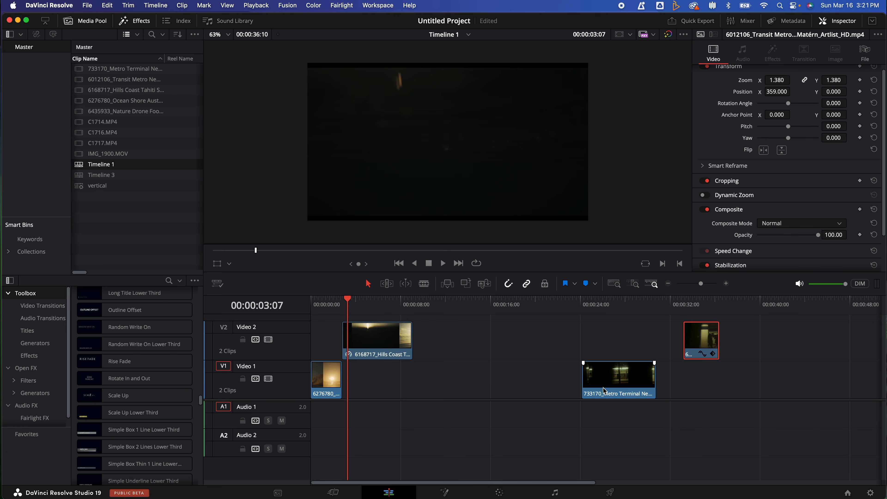
pyautogui.moveTo(604, 386); pyautogui.dragTo(508, 387)
pyautogui.click(485, 310)
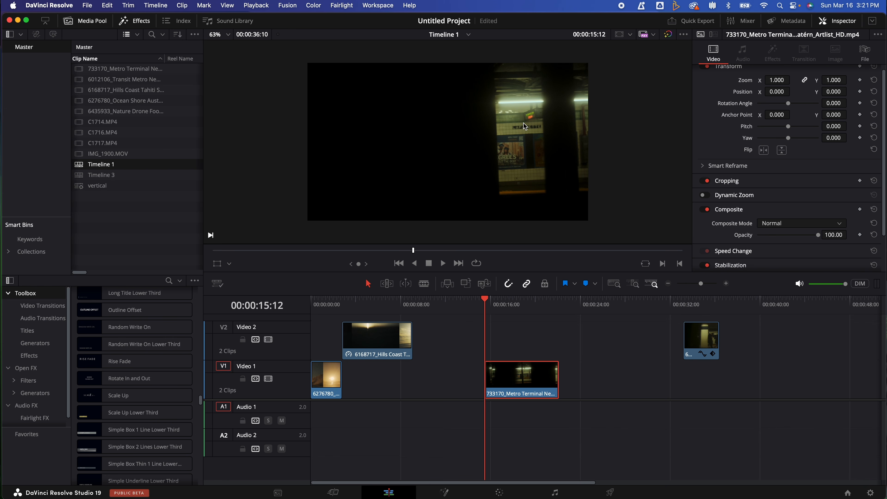
pyautogui.press('space')
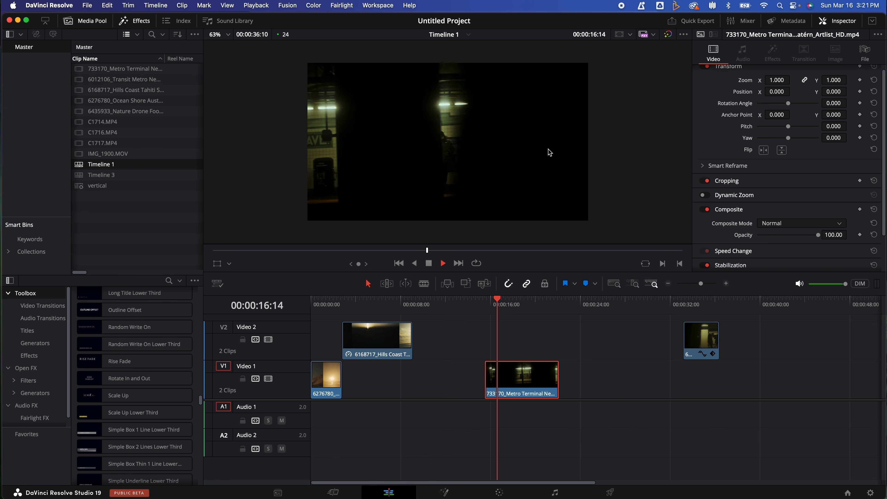
pyautogui.press('space')
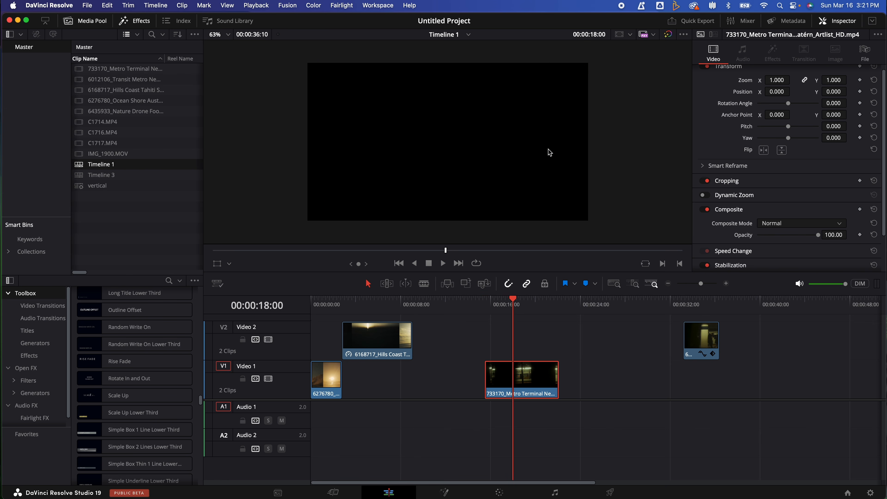
pyautogui.moveTo(556, 378); pyautogui.dragTo(512, 384)
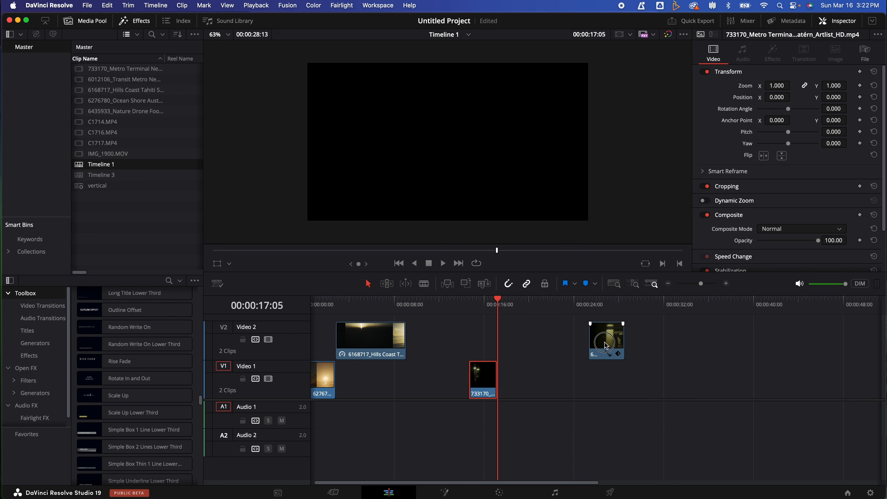
# - Move the Transit Metro clip on Video 2 to start at the Metro Terminal clip's end and play across the cut
pyautogui.moveTo(606, 345); pyautogui.dragTo(515, 350)
pyautogui.click(491, 301)
pyautogui.press('space')
pyautogui.press('space')
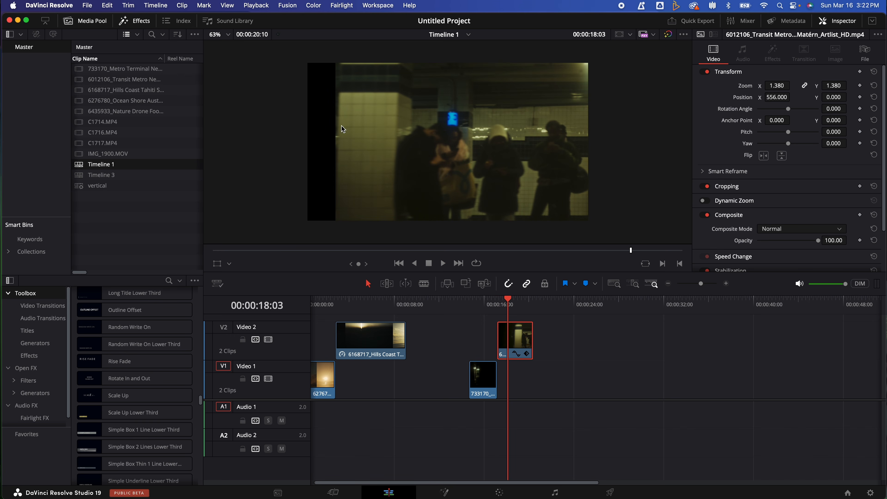
# - Set the Transit Metro clip's Position X to 363 and play the cut from the Metro Terminal clip
pyautogui.moveTo(776, 97); pyautogui.dragTo(694, 109)
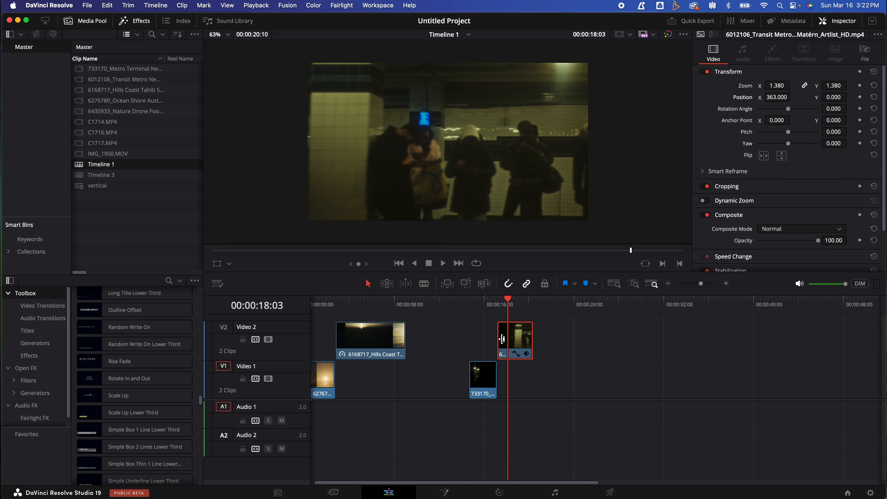
pyautogui.moveTo(497, 309); pyautogui.dragTo(483, 304)
pyautogui.press('space')
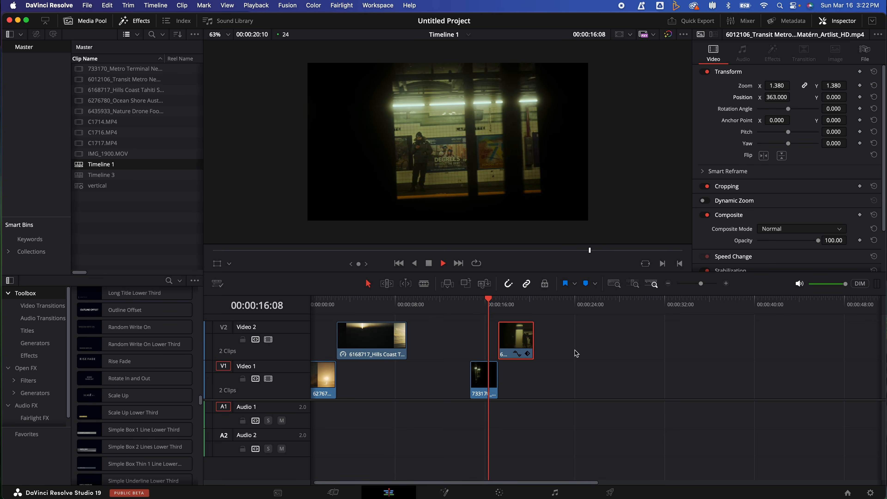
pyautogui.press('space')
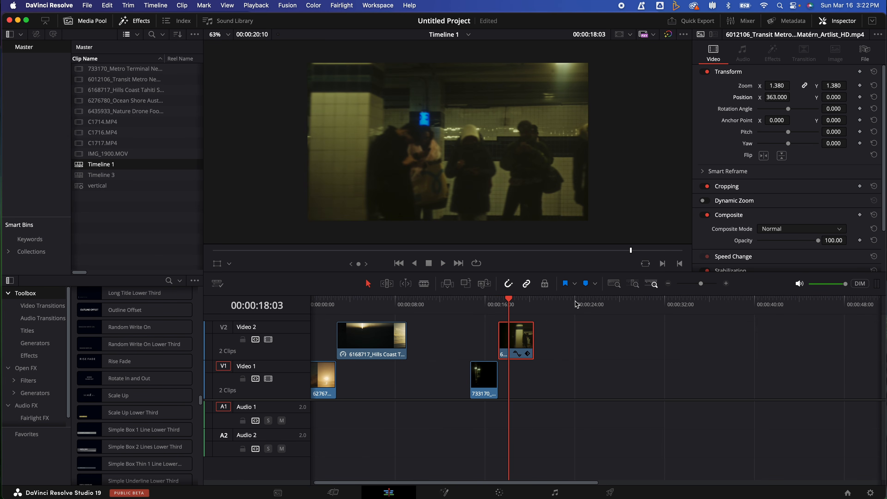
# - Set the Transit Metro clip's zoom to 1.450 and keyframe its Position X at 540 on 00:00:17:05 and 420 on 00:00:17:10
pyautogui.click(500, 305)
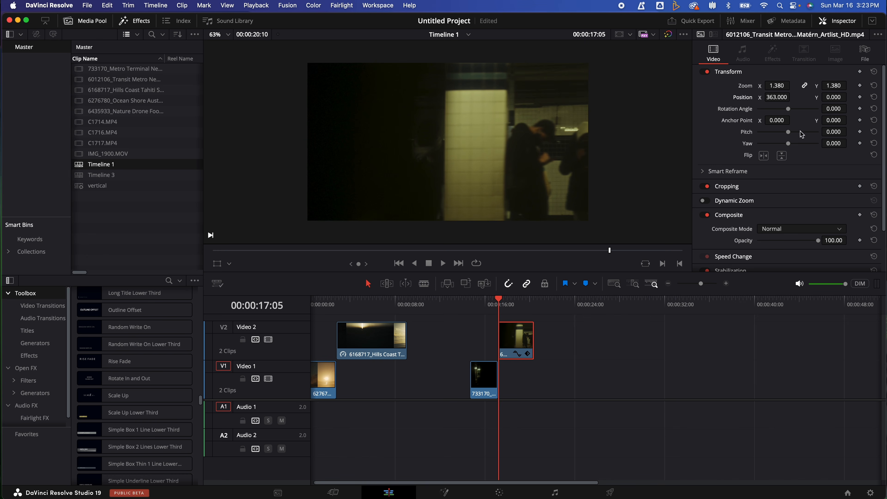
pyautogui.moveTo(780, 86); pyautogui.dragTo(786, 98)
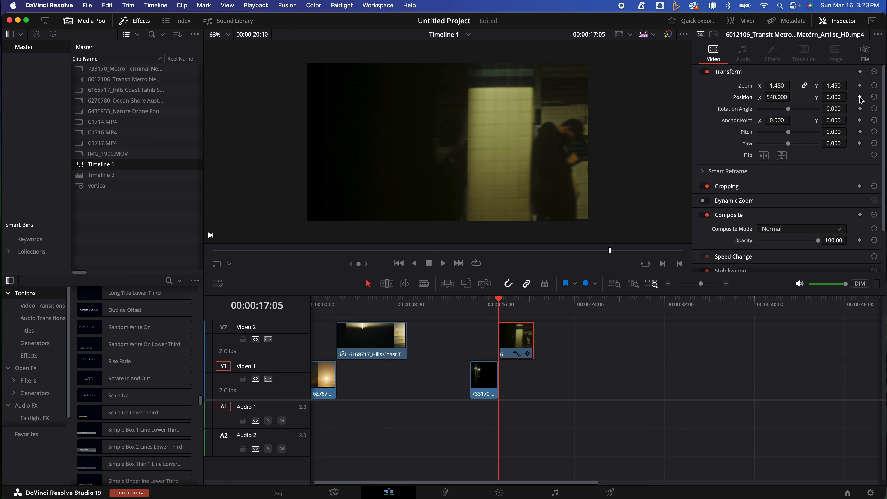
pyautogui.press('Right')
pyautogui.press('Right')
pyautogui.press('Right')
pyautogui.press('Right')
pyautogui.press('Right')
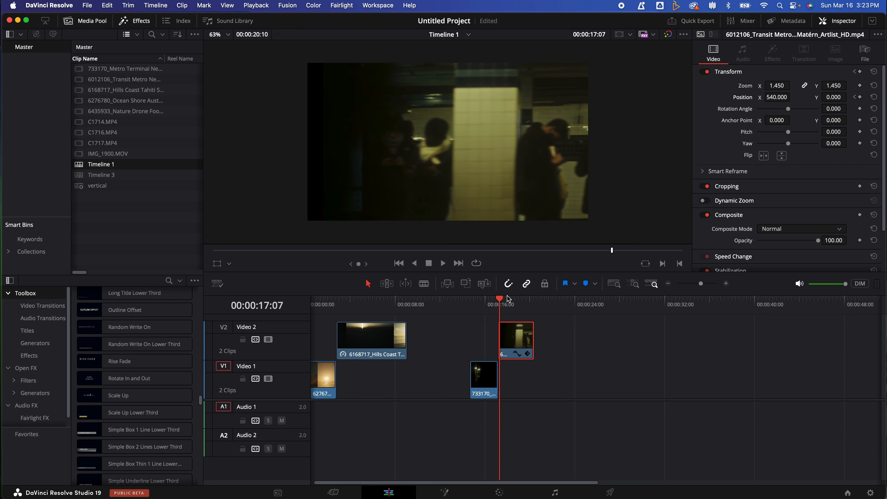
pyautogui.moveTo(782, 98); pyautogui.dragTo(726, 109)
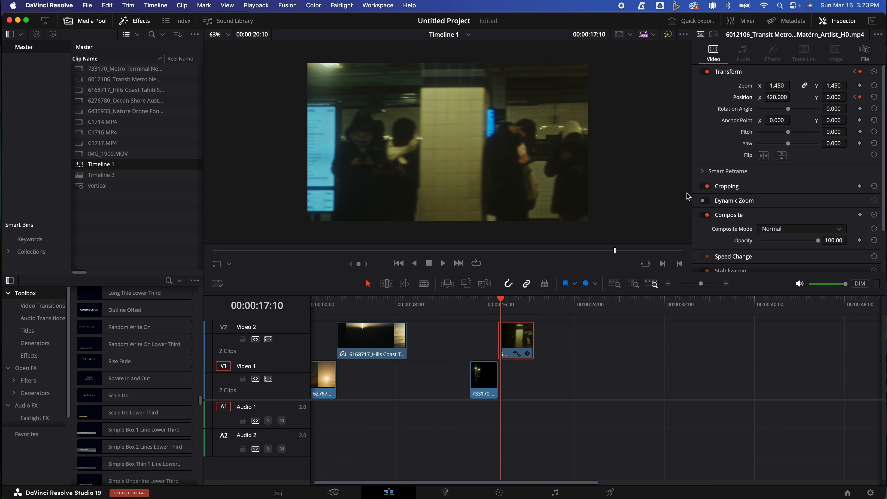
# - Play the Metro Terminal to Transit Metro transition twice and return the playhead to the cut at 00:00:17:05
pyautogui.click(485, 300)
pyautogui.press('space')
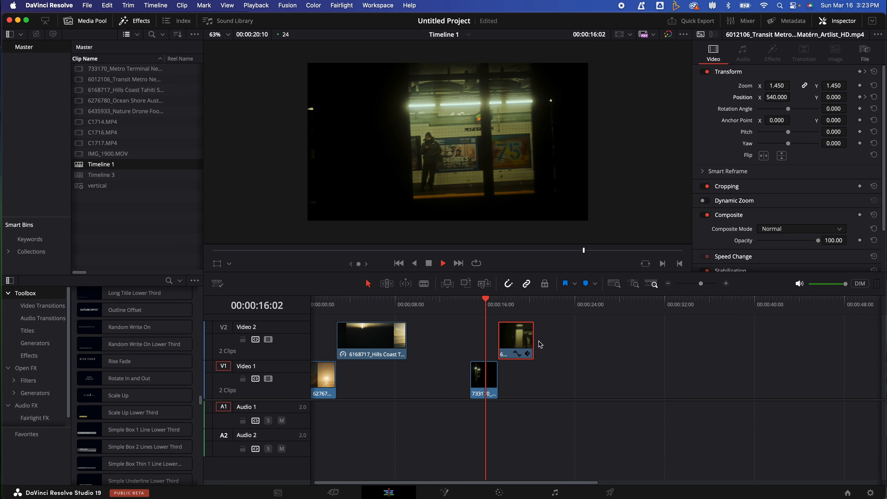
pyautogui.press('space')
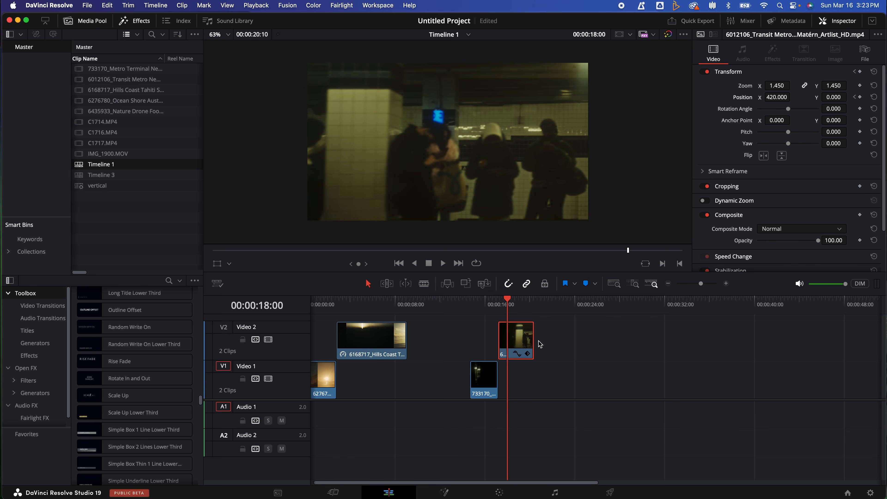
pyautogui.click(493, 306)
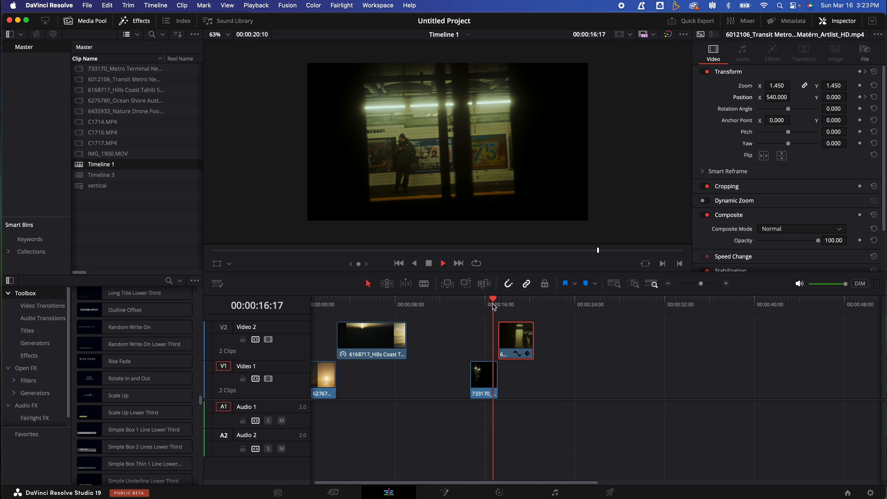
pyautogui.press('space')
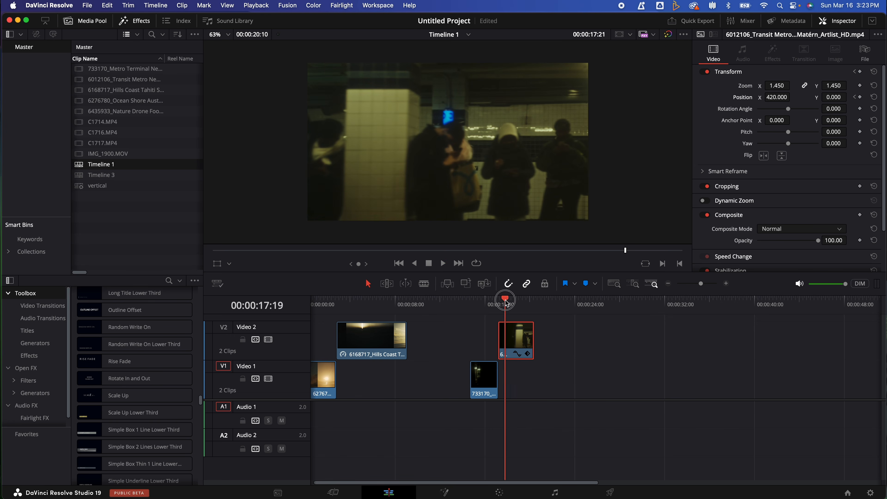
pyautogui.moveTo(506, 302); pyautogui.dragTo(499, 304)
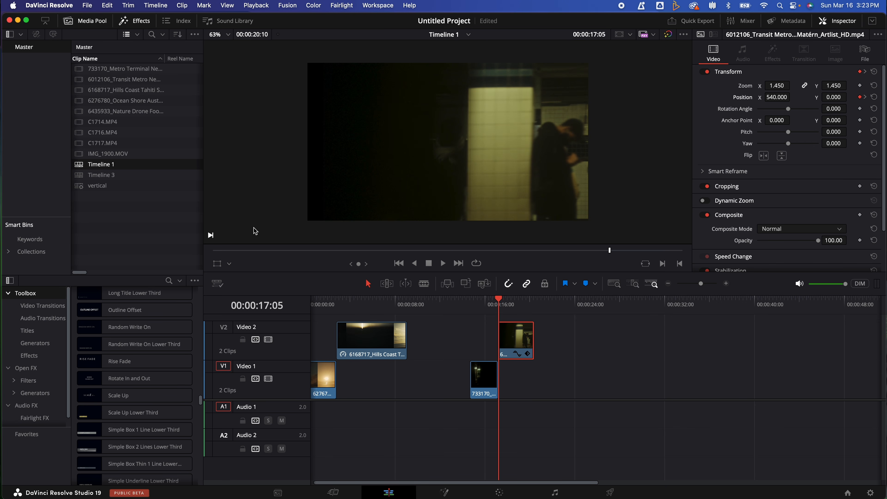
# - Move the Ocean Shore clip on Video 1 directly beneath the Transit Metro clip, starting at 00:00:17:05, and play from there
pyautogui.moveTo(325, 382); pyautogui.dragTo(519, 396)
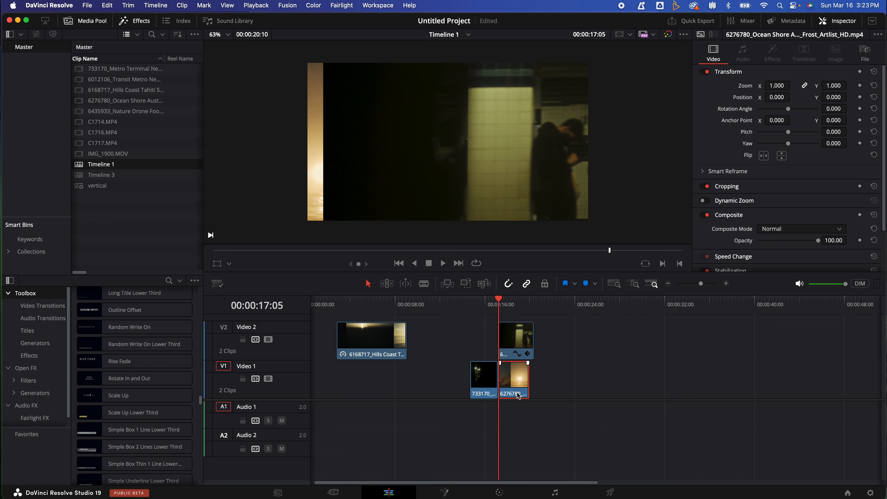
pyautogui.press('space')
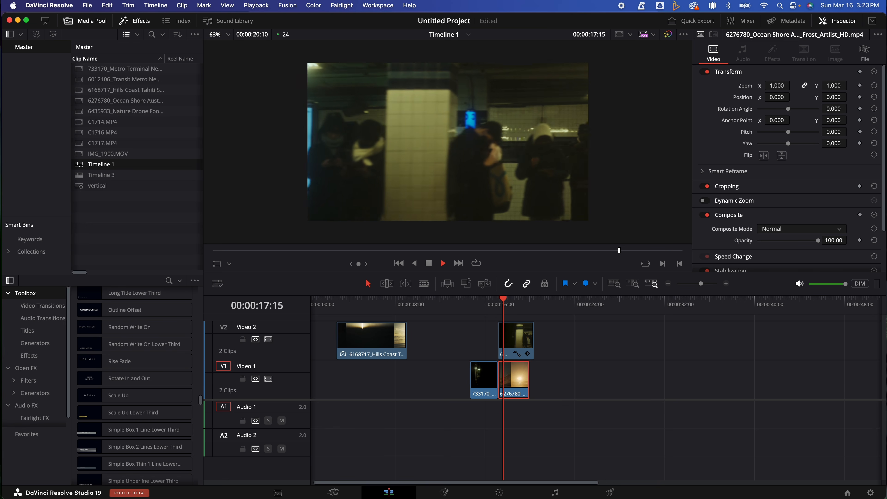
pyautogui.hscroll(-1, 523, 390)
pyautogui.press('super+z')
pyautogui.press('super+z')
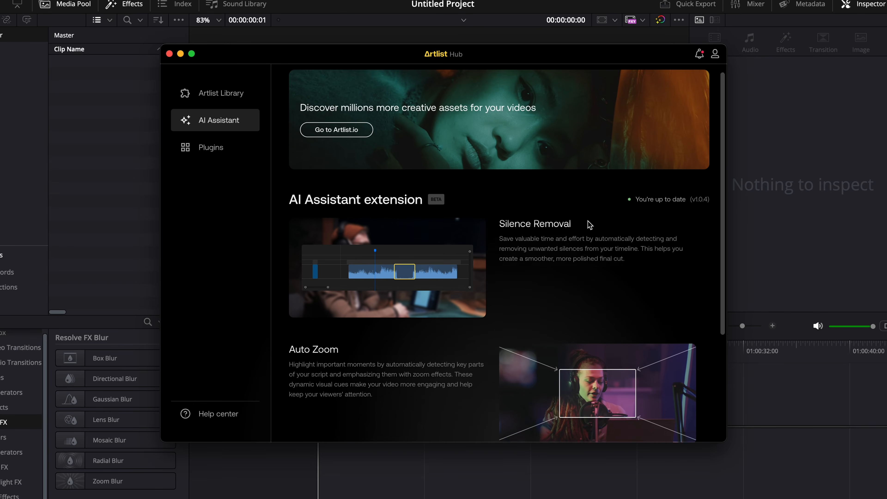
pyautogui.scroll(-5, 587, 221)
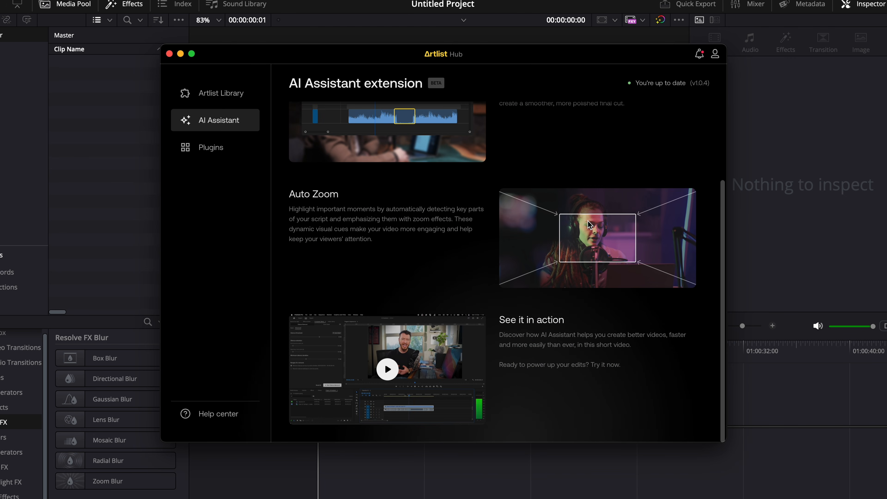
pyautogui.scroll(5, 588, 220)
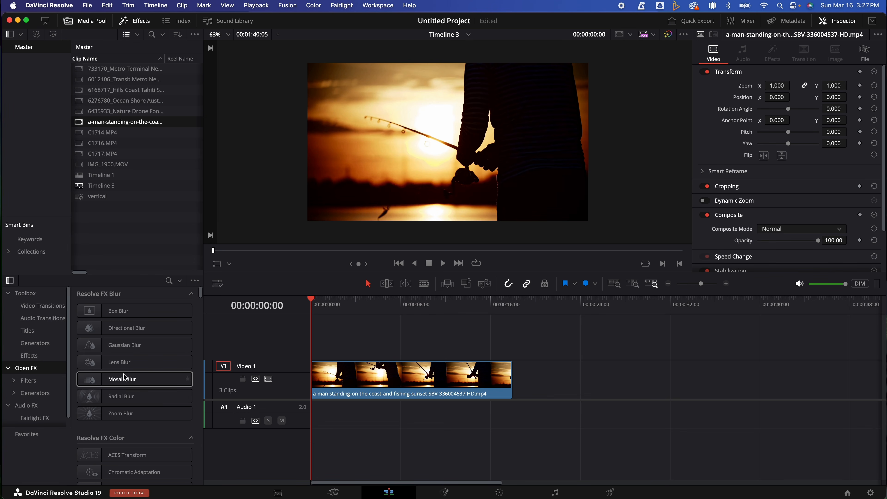
# - Apply the Artlist Energy Distortion effect to the fishing sunset clip on Video 1
pyautogui.scroll(10, 124, 378)
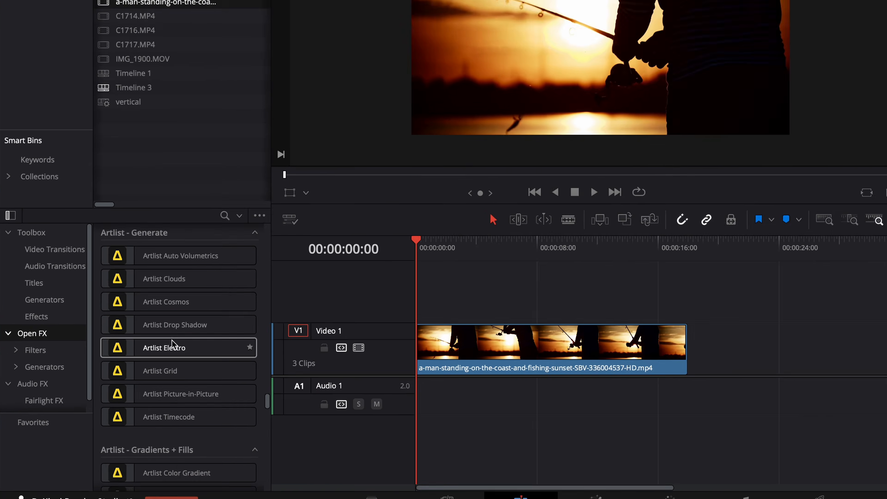
pyautogui.scroll(5, 173, 344)
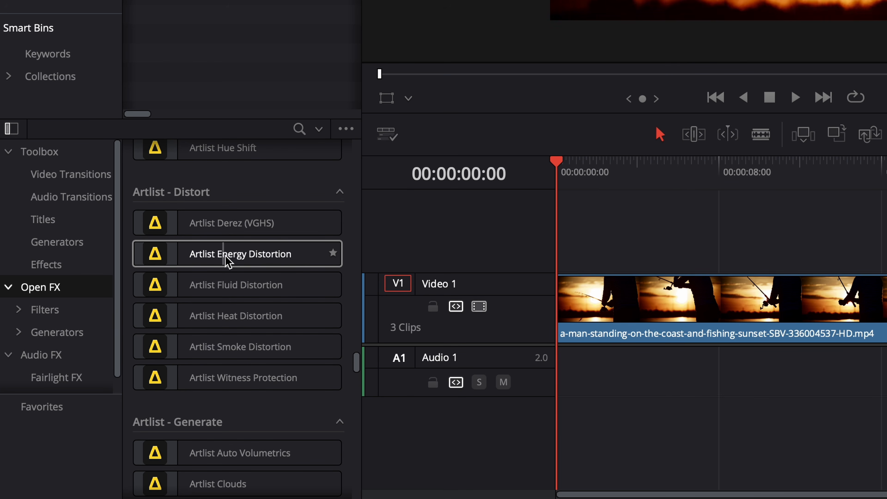
pyautogui.moveTo(225, 258); pyautogui.dragTo(567, 273)
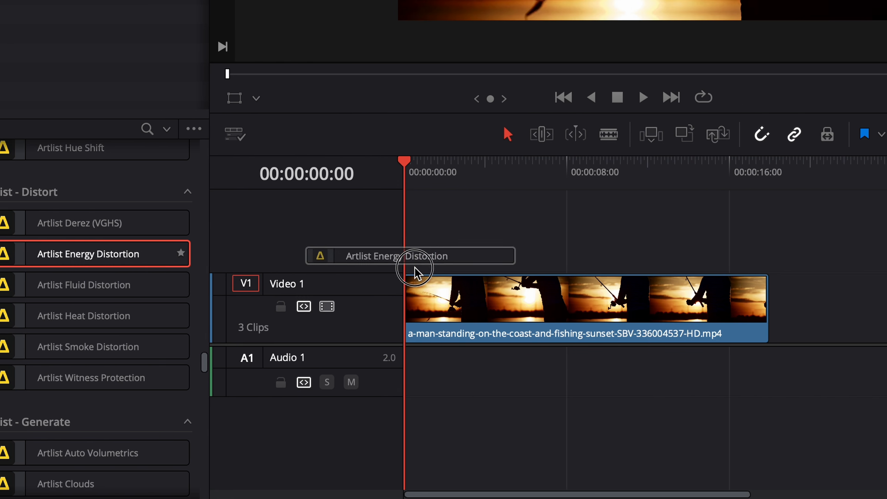
pyautogui.moveTo(415, 273); pyautogui.dragTo(466, 303)
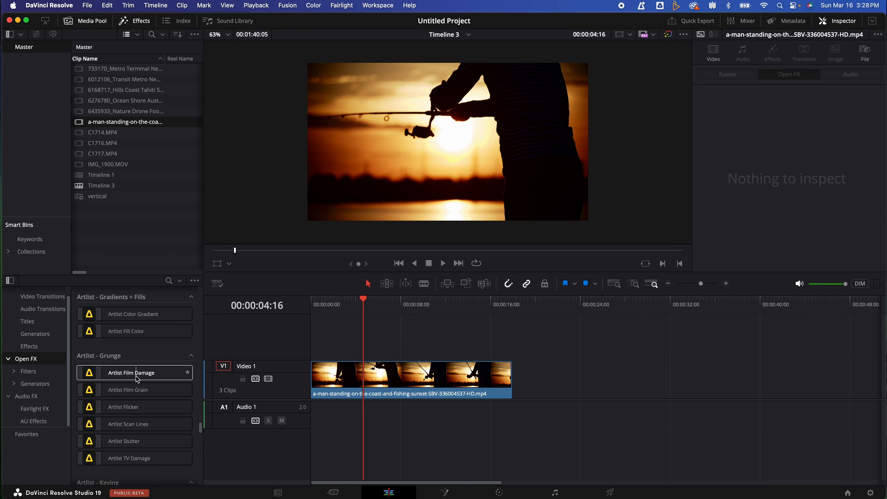
# - Apply the Artlist Film Damage effect to the fishing sunset clip on Video 1 and play part of the result
pyautogui.moveTo(302, 365); pyautogui.dragTo(350, 378)
pyautogui.press('space')
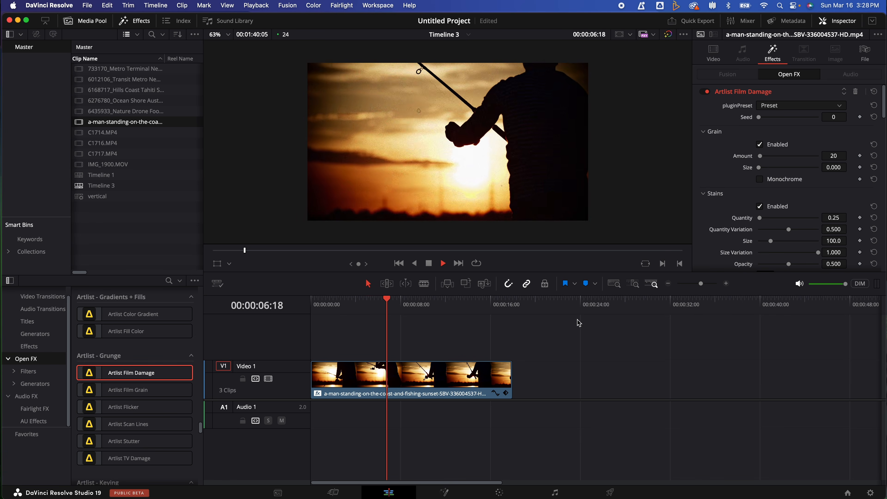
pyautogui.press('space')
# - Set the Film Damage preset to Old Film Glitch, return the playhead to the start and look through the effect's parameters
pyautogui.click(799, 105)
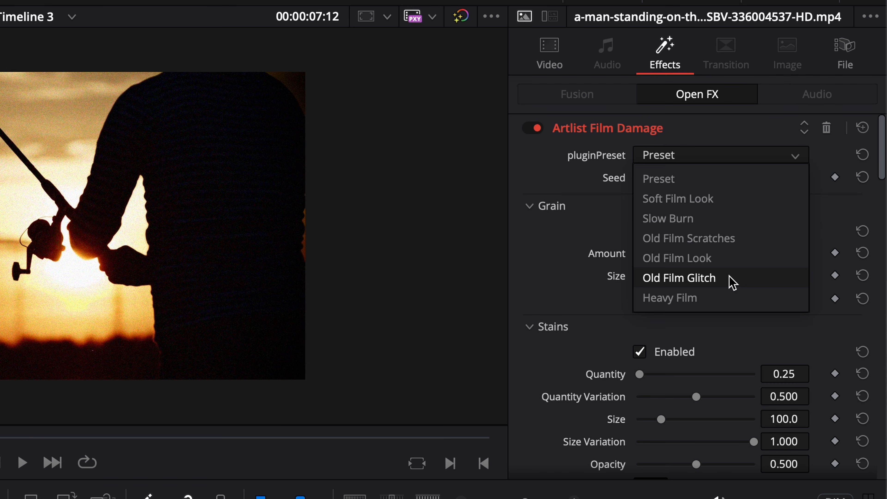
pyautogui.click(732, 283)
pyautogui.press('Home')
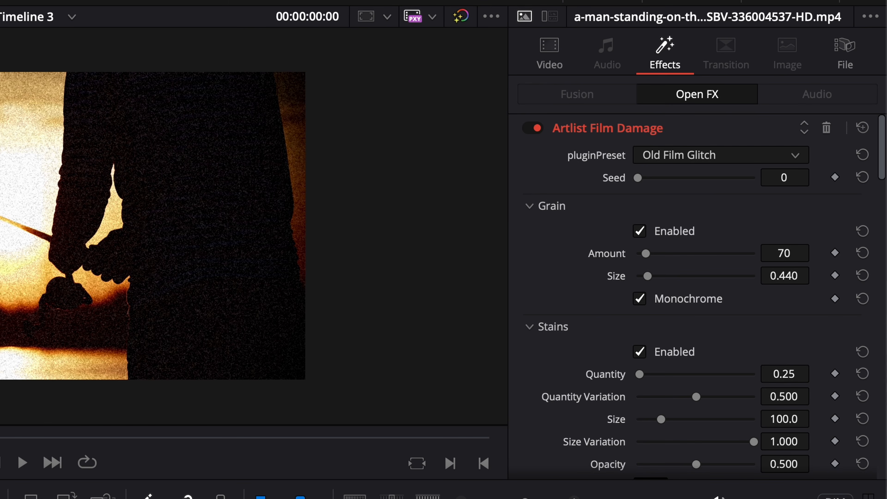
pyautogui.scroll(-15, 690, 305)
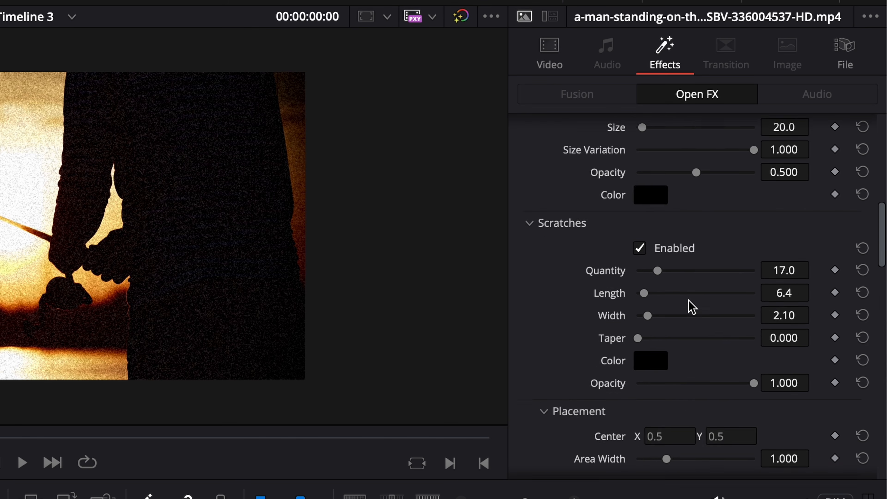
pyautogui.scroll(-20, 691, 305)
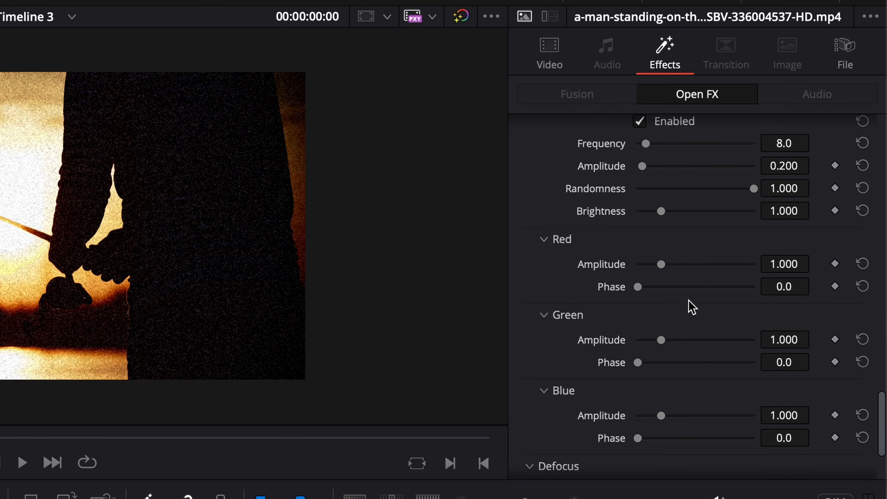
pyautogui.scroll(-1, 691, 306)
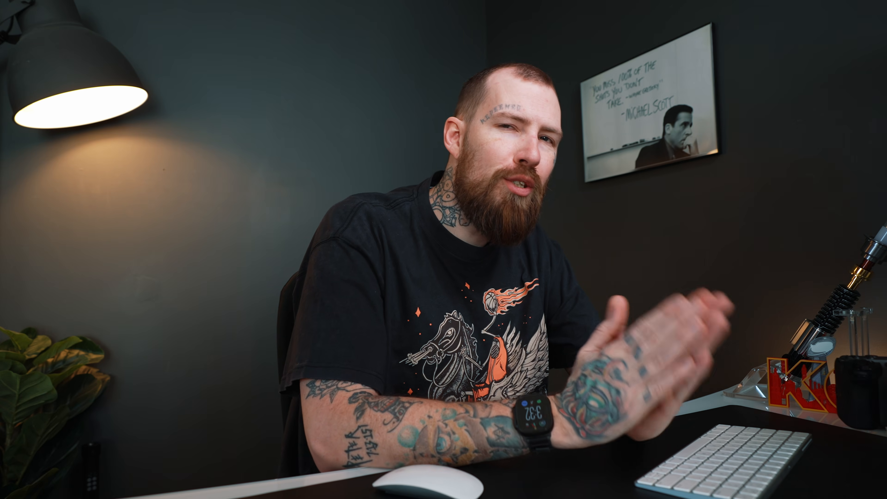